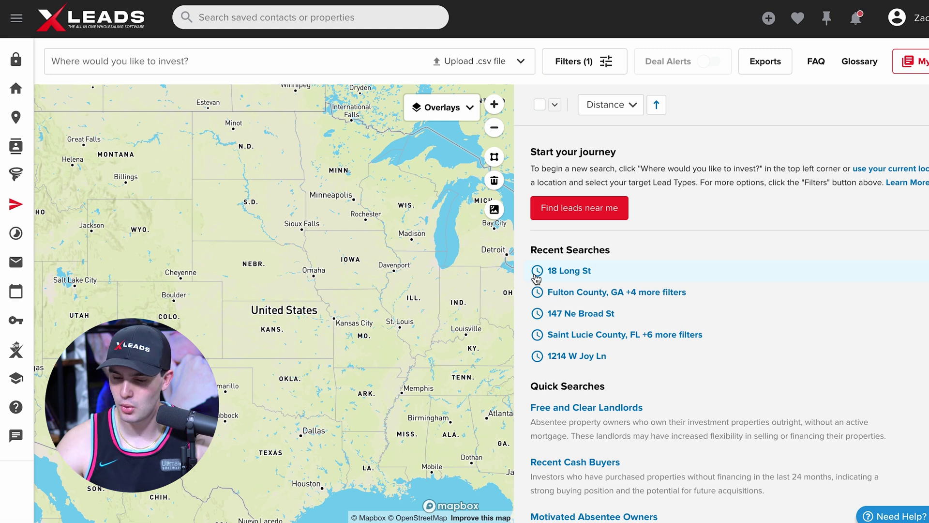
# Load the saved Saint Lucie County, FL search and set the market value maximum to 250,000.
pyautogui.click(581, 334)
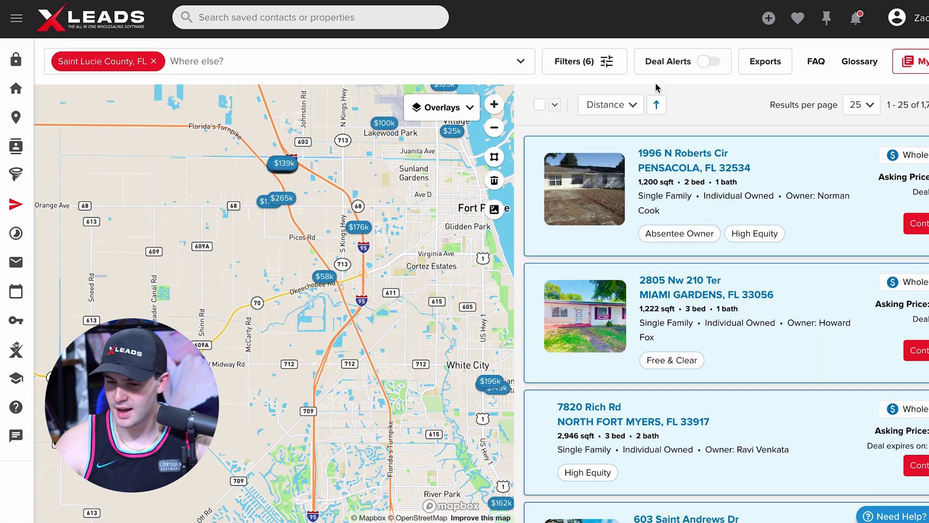
pyautogui.click(564, 65)
pyautogui.scroll(-5, 428, 214)
pyautogui.scroll(-5, 429, 214)
pyautogui.doubleClick(410, 168)
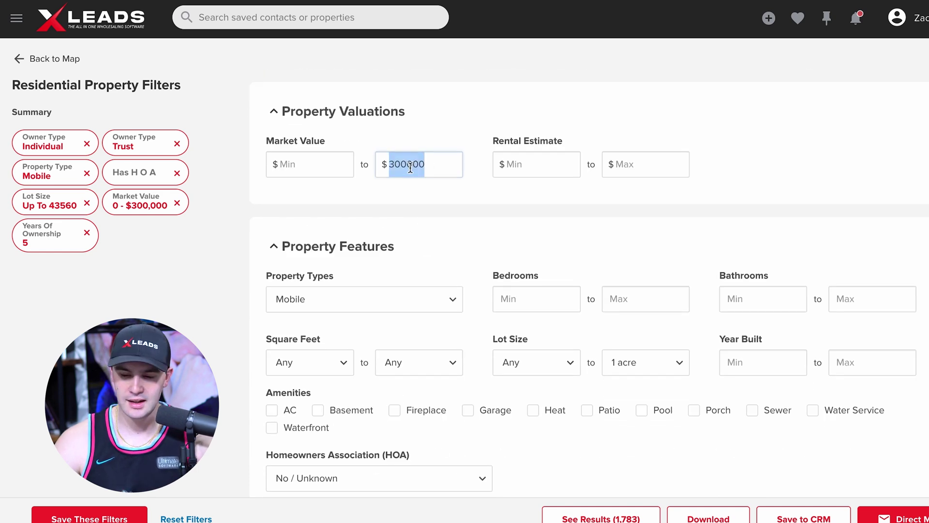
pyautogui.write('25')
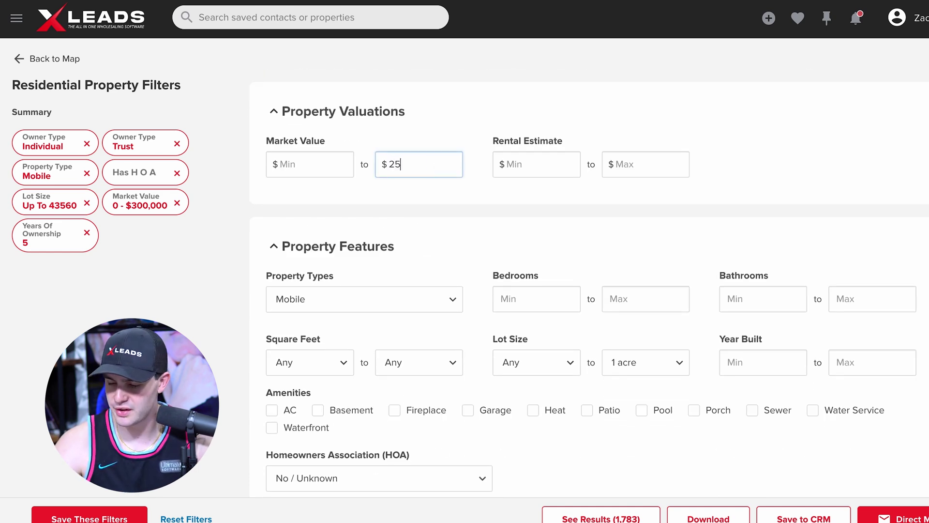
# Keep Mobile as the property type and HOA at No / Unknown, and check the owner types.
pyautogui.click(401, 299)
pyautogui.click(293, 486)
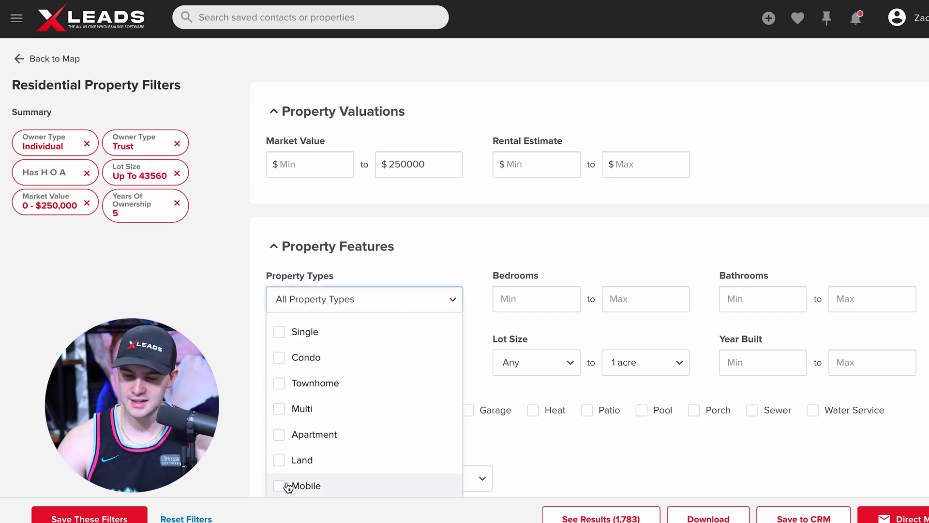
pyautogui.click(286, 486)
pyautogui.click(500, 257)
pyautogui.click(473, 245)
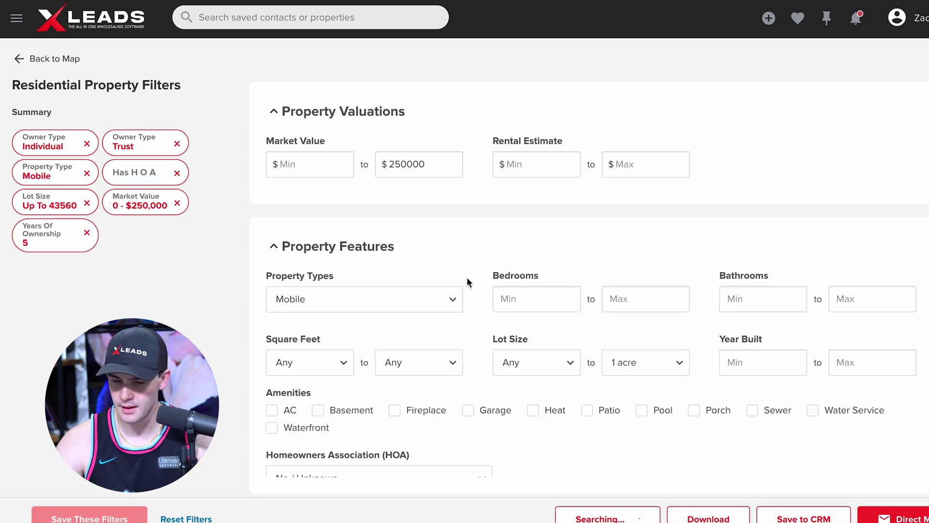
pyautogui.scroll(-5, 460, 319)
pyautogui.scroll(-2, 450, 358)
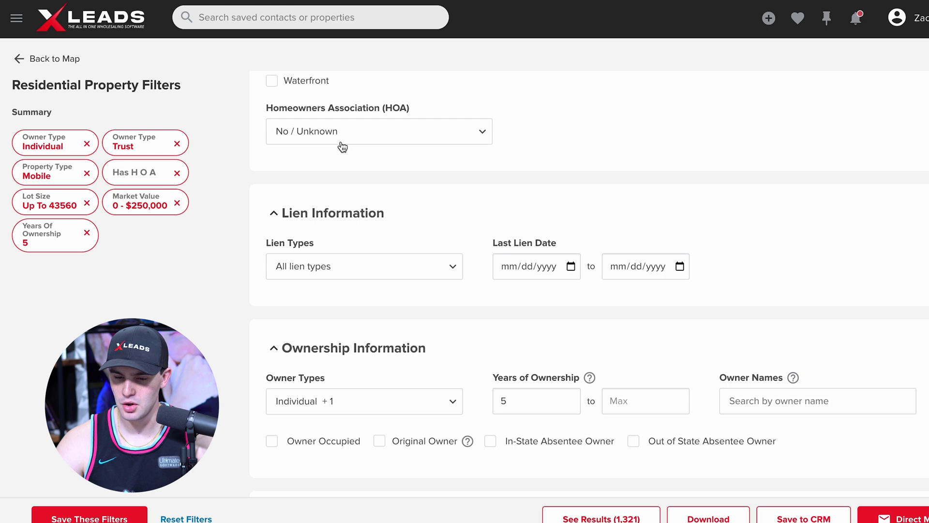
pyautogui.click(343, 141)
pyautogui.click(310, 215)
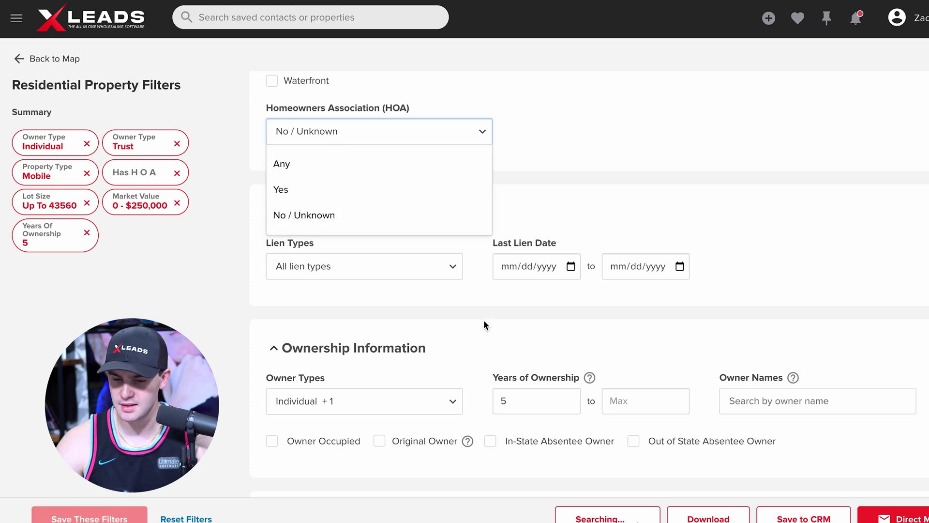
pyautogui.scroll(-4, 379, 333)
pyautogui.click(374, 199)
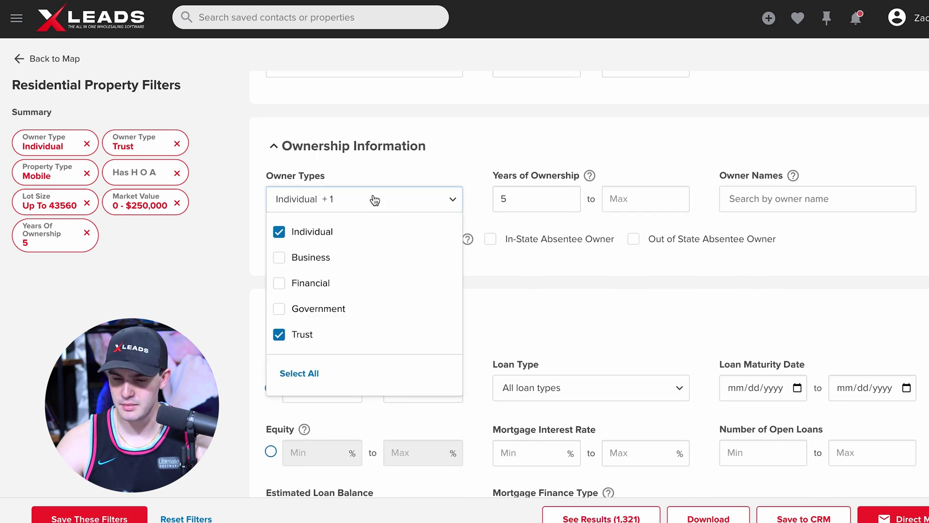
# Set years of ownership to 3 and minimum equity to 50%, then view the filtered results.
pyautogui.doubleClick(513, 202)
pyautogui.write('3')
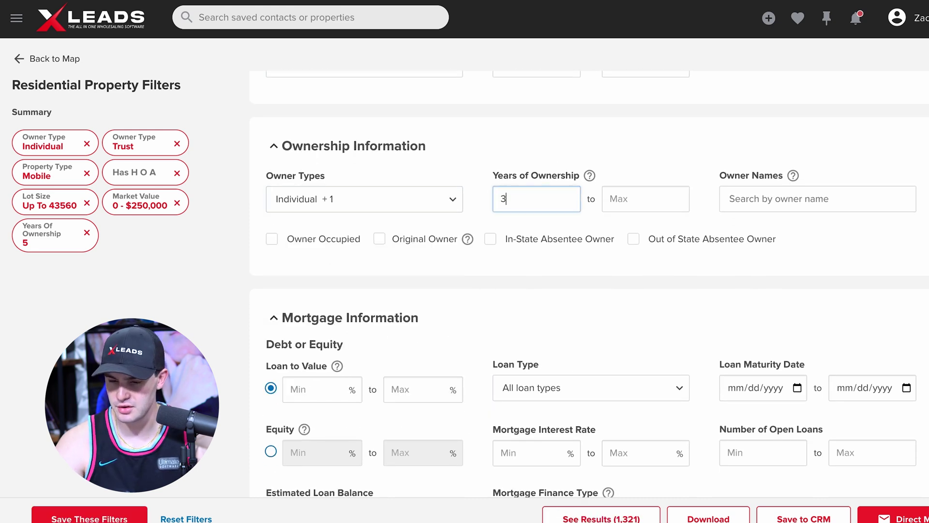
pyautogui.scroll(-4, 394, 307)
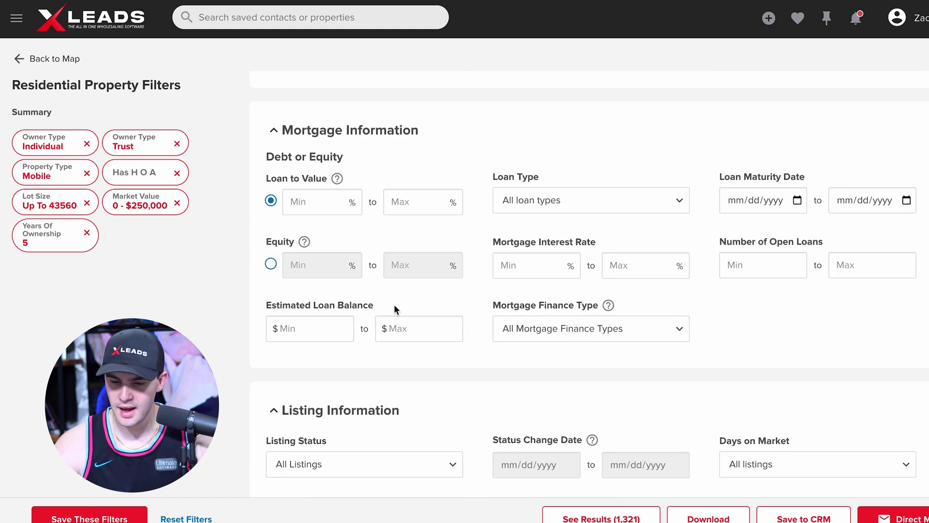
pyautogui.click(270, 265)
pyautogui.write('50')
pyautogui.click(264, 319)
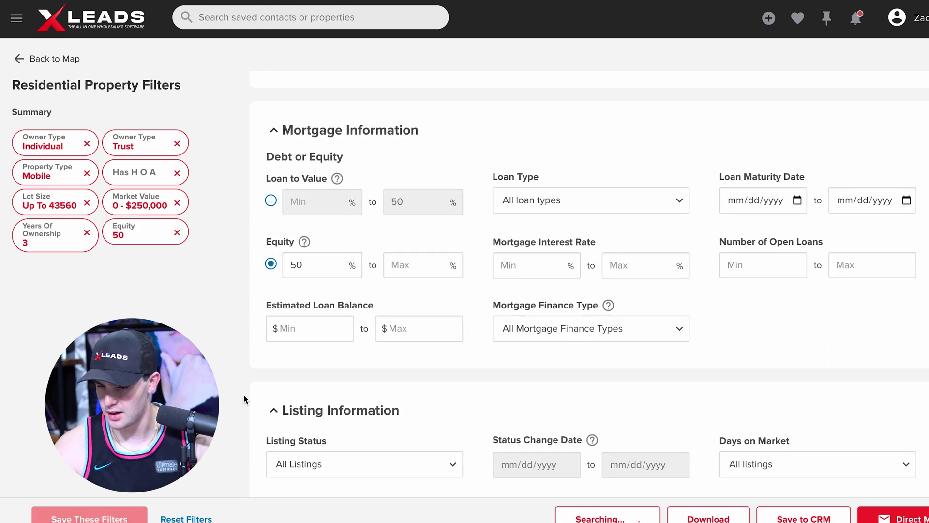
pyautogui.scroll(-9, 338, 379)
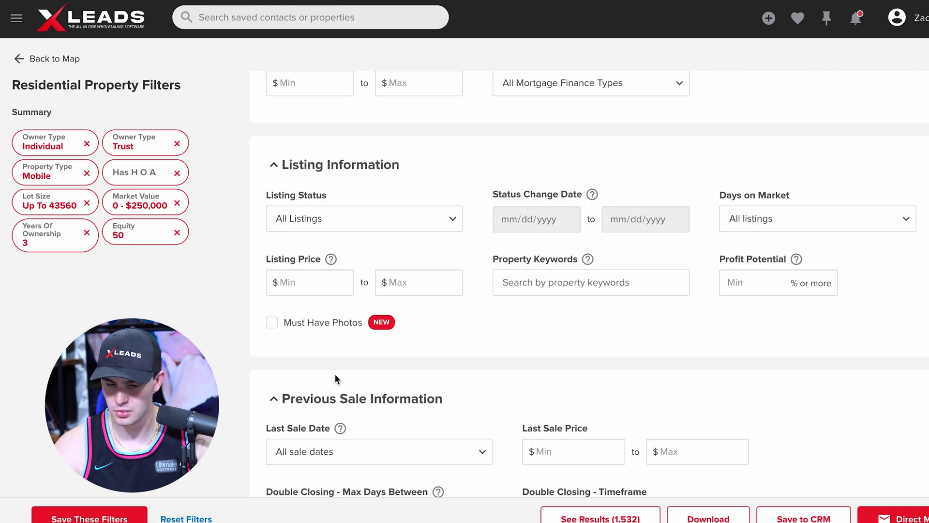
pyautogui.scroll(-5, 337, 379)
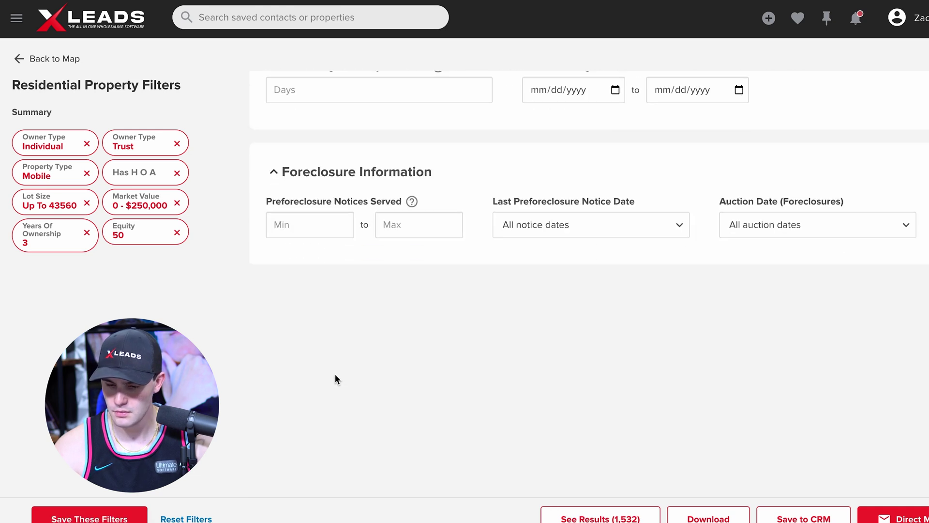
pyautogui.click(593, 517)
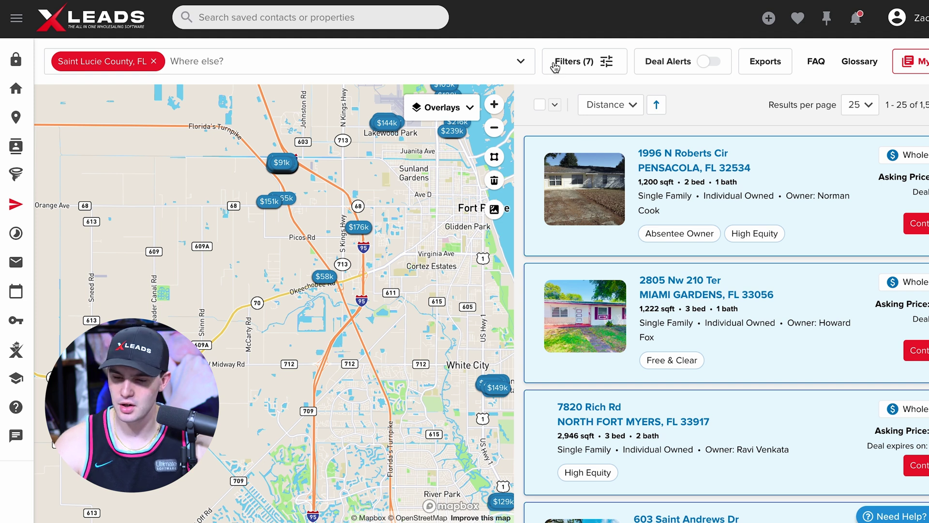
# Select all the filtered results into My Leads and open the My Leads list.
pyautogui.click(555, 105)
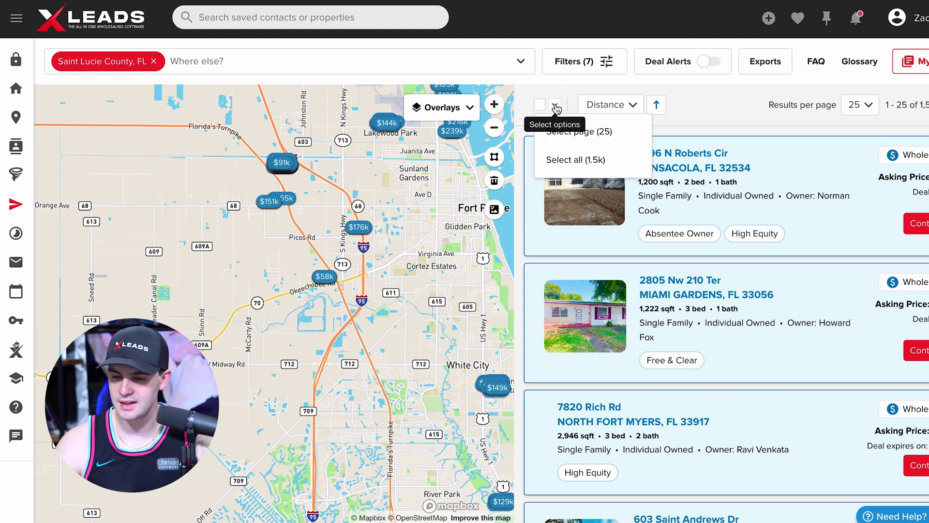
pyautogui.click(592, 163)
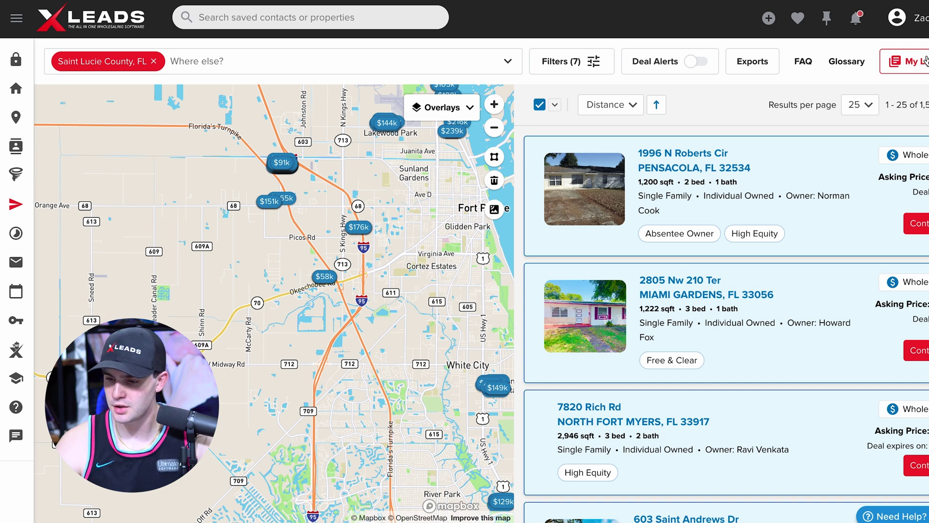
pyautogui.click(925, 61)
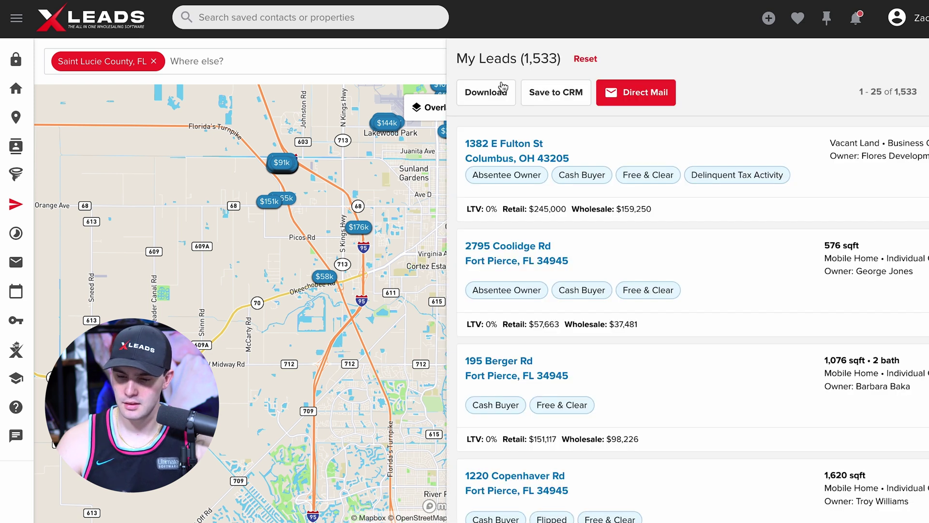
# Export the 1,533 leads as a Standard CSV with Lead Trace, Property Details, Valuations and Transactions.
pyautogui.click(490, 92)
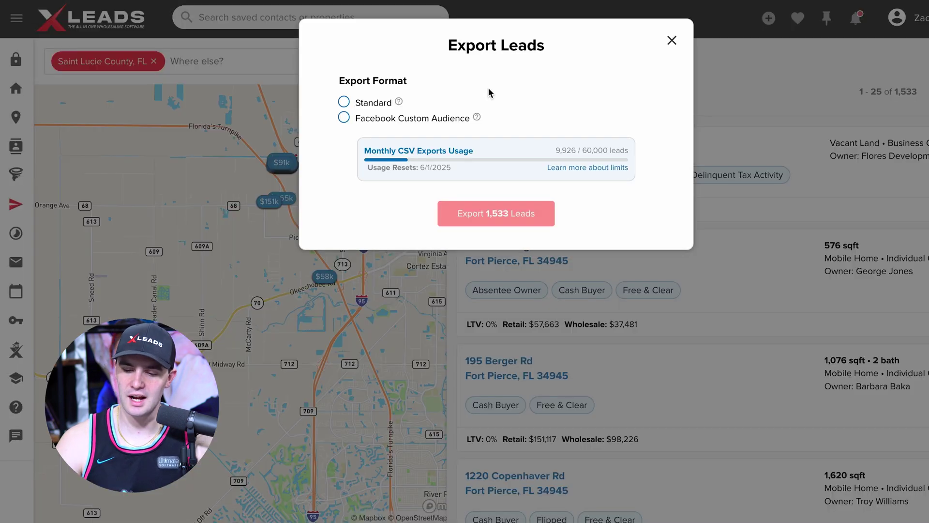
pyautogui.click(344, 101)
pyautogui.click(352, 186)
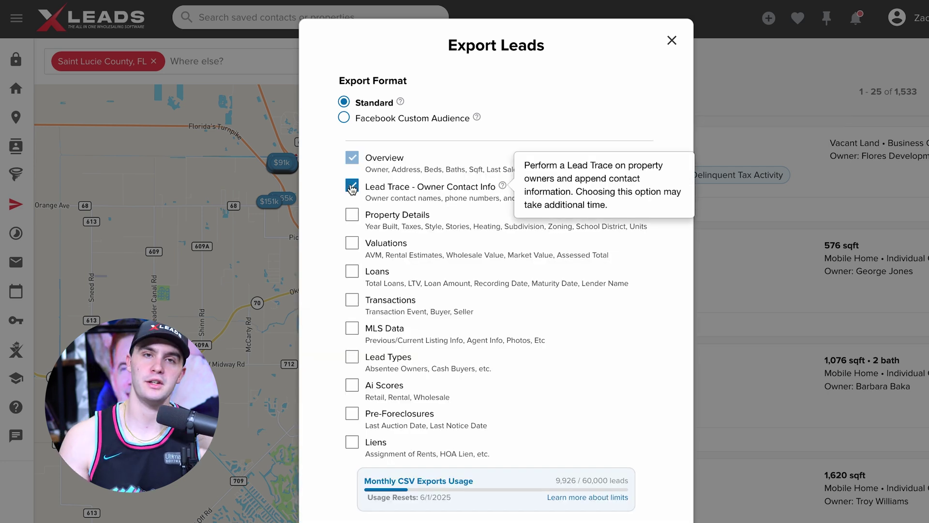
pyautogui.click(352, 214)
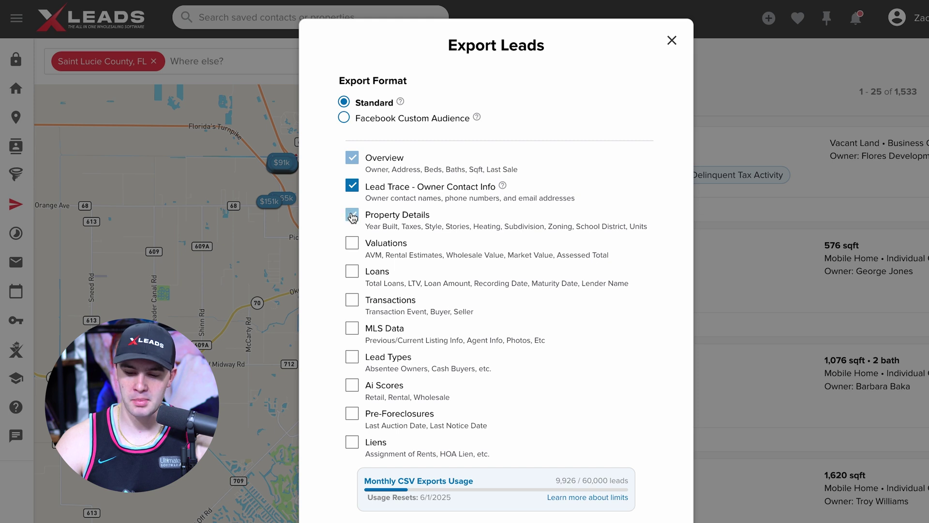
pyautogui.click(352, 243)
pyautogui.click(352, 300)
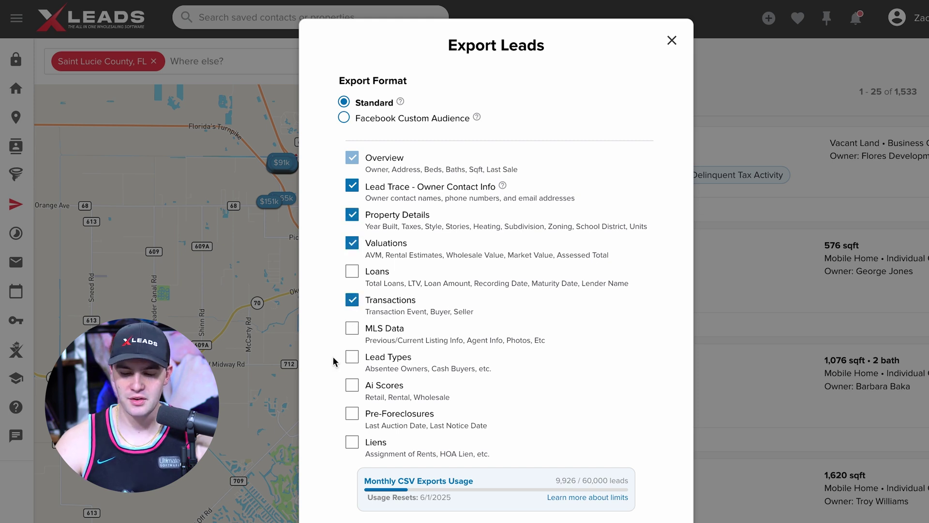
pyautogui.scroll(-2, 392, 408)
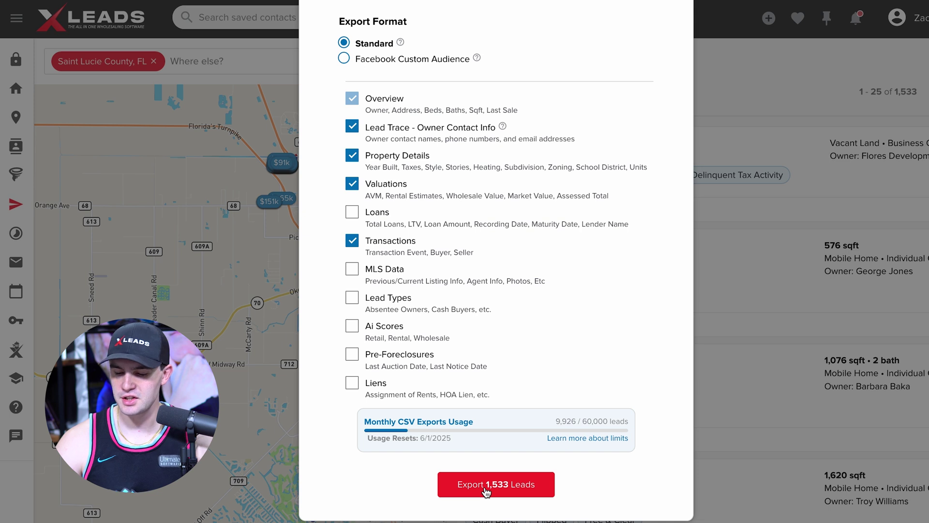
pyautogui.click(487, 492)
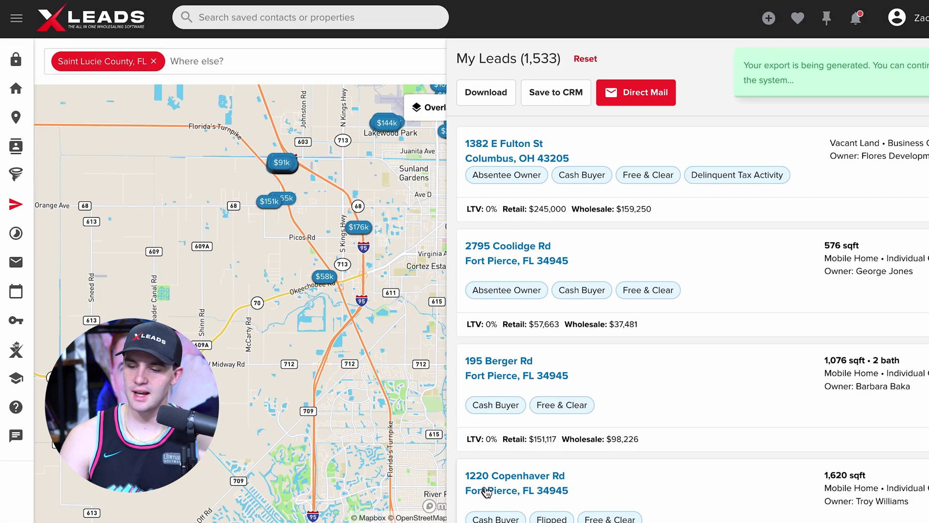
pyautogui.click(830, 80)
# Check the CSV Lead Exports list, then close it to return to the Saint Lucie County map.
pyautogui.click(734, 65)
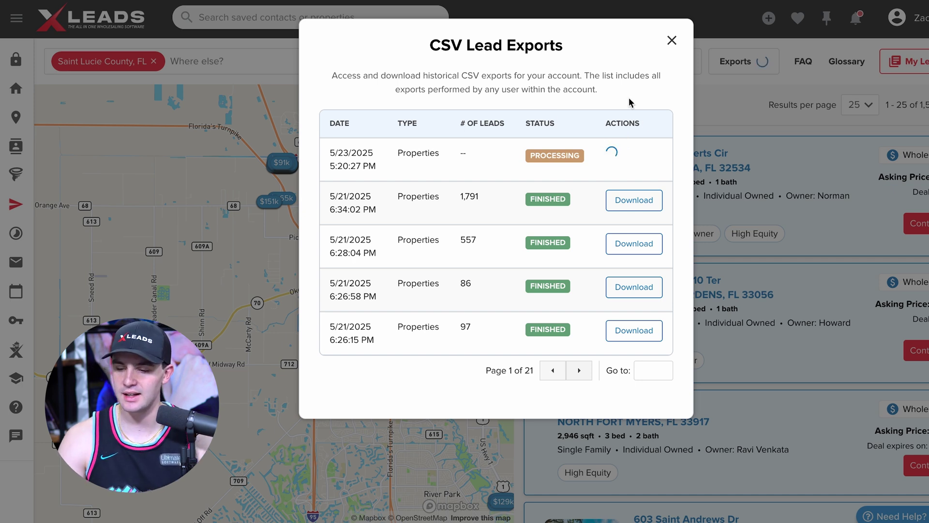
pyautogui.click(672, 41)
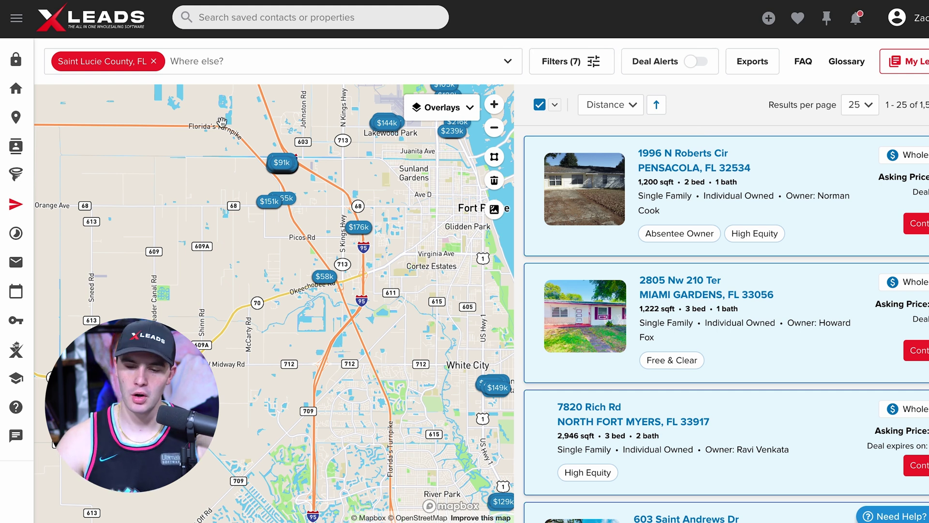
# Go to XLeads CRM's Contacts smart list with its 31,780 records.
pyautogui.moveTo(32, 164)
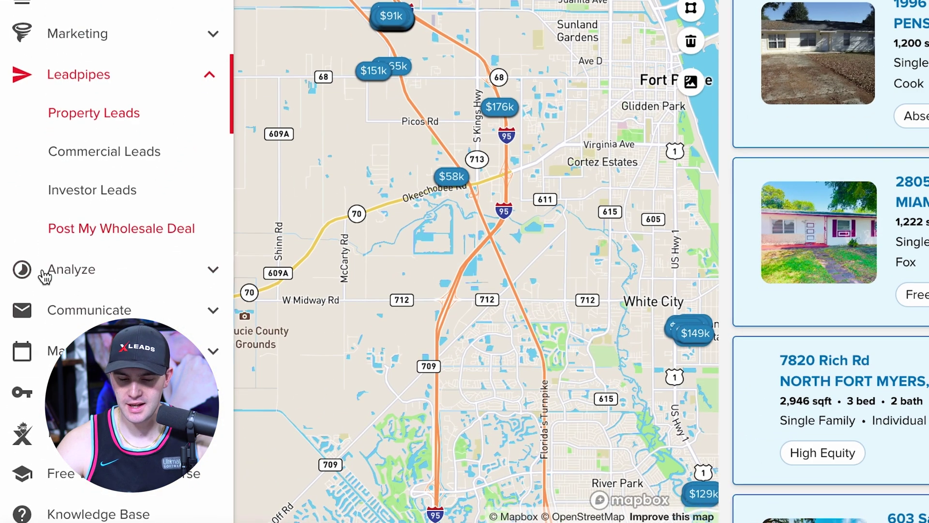
pyautogui.scroll(-3, 45, 276)
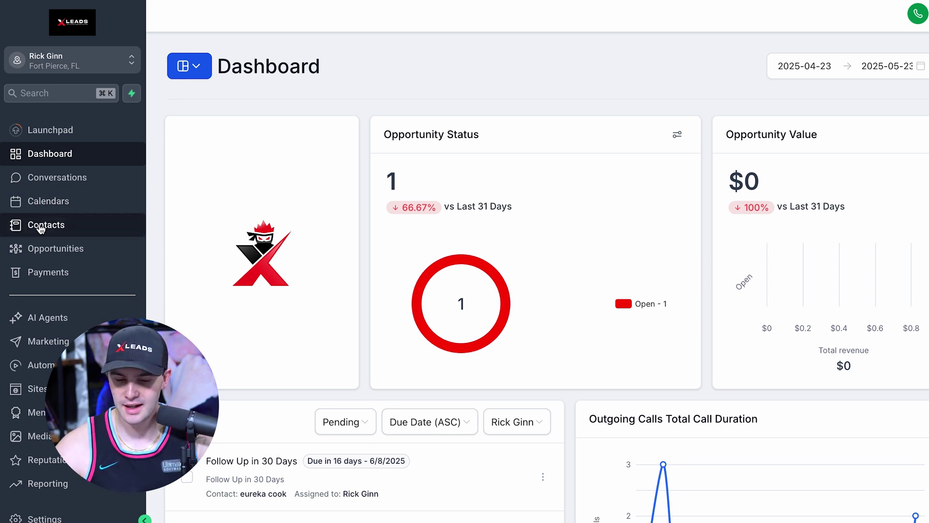
pyautogui.click(41, 227)
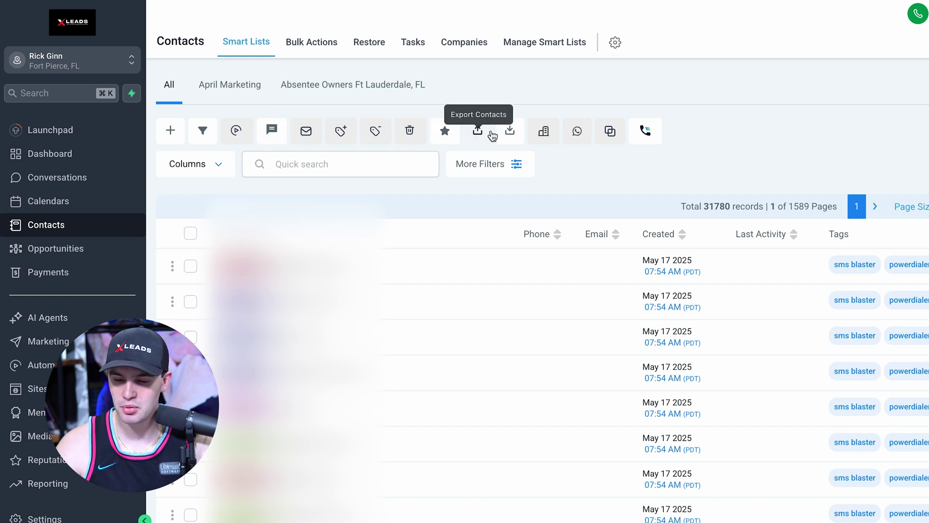
# Start a Contacts import and upload the exported leads CSV file.
pyautogui.click(508, 133)
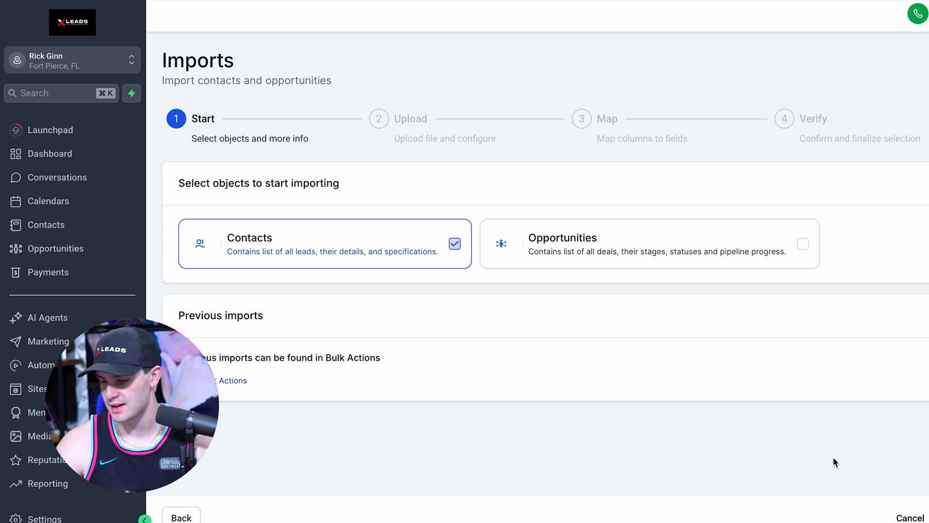
pyautogui.click(922, 518)
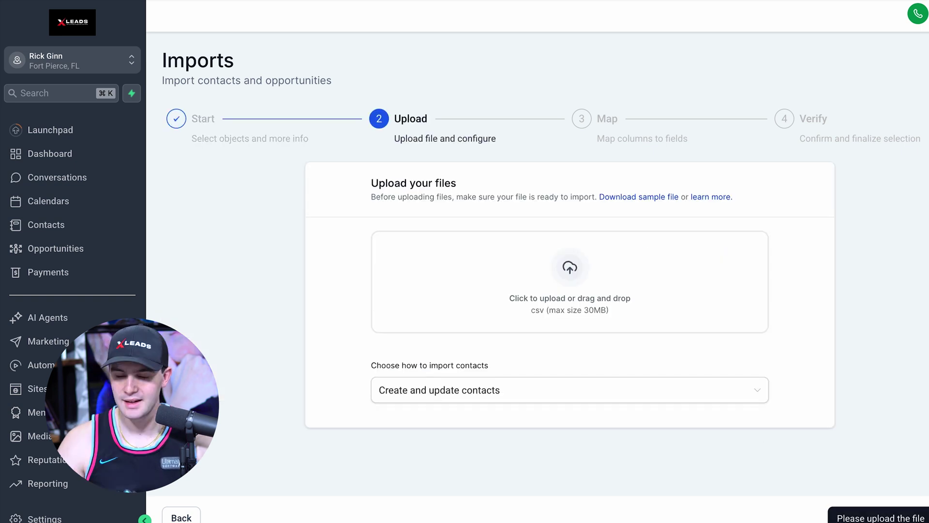
pyautogui.moveTo(540, 224); pyautogui.dragTo(593, 271)
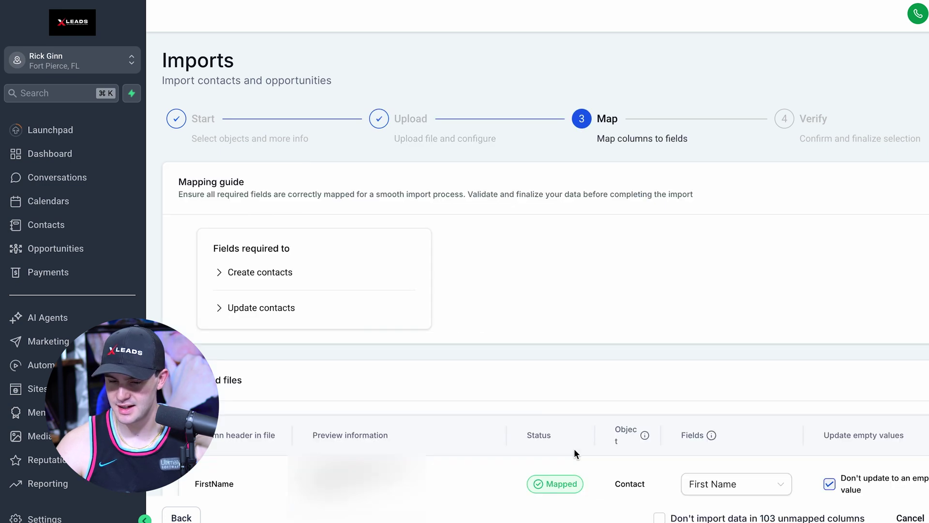
# Map PropertyAddress to Street Address and PropertyCity to City.
pyautogui.scroll(-6, 499, 358)
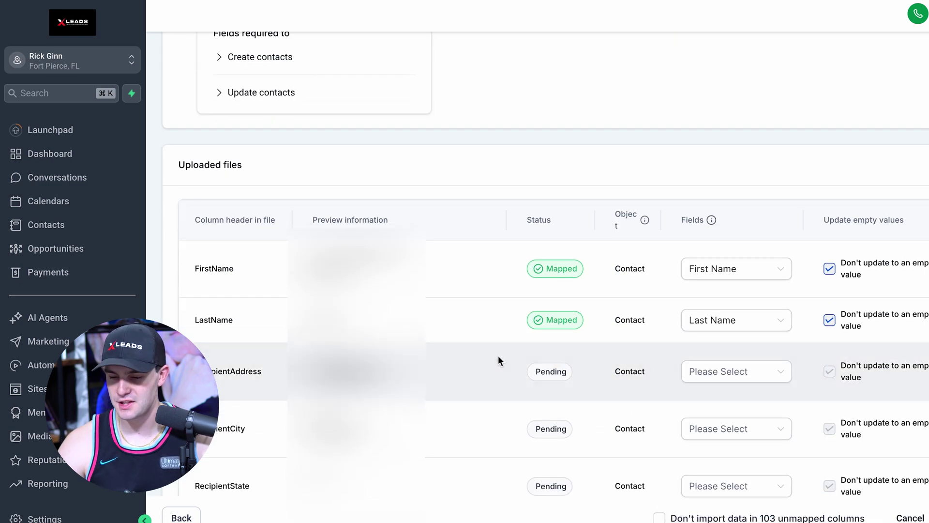
pyautogui.scroll(-2, 499, 361)
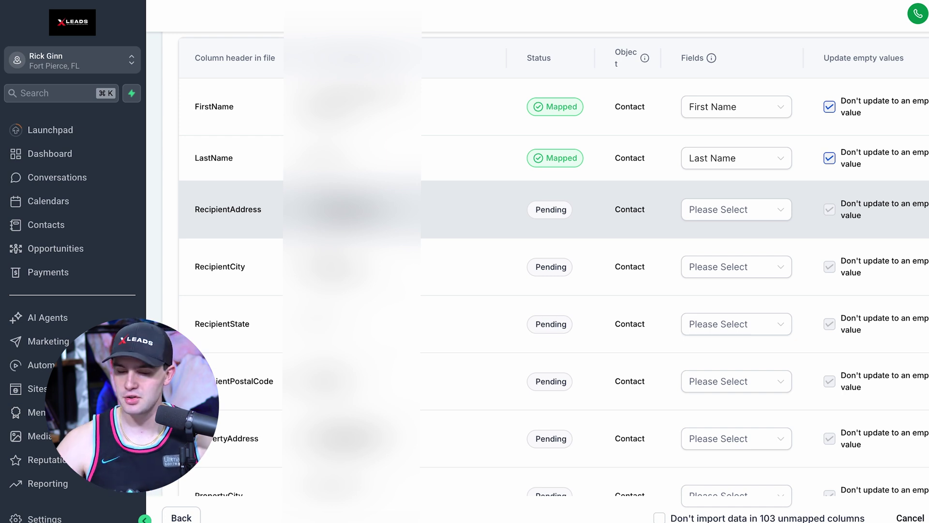
pyautogui.click(721, 213)
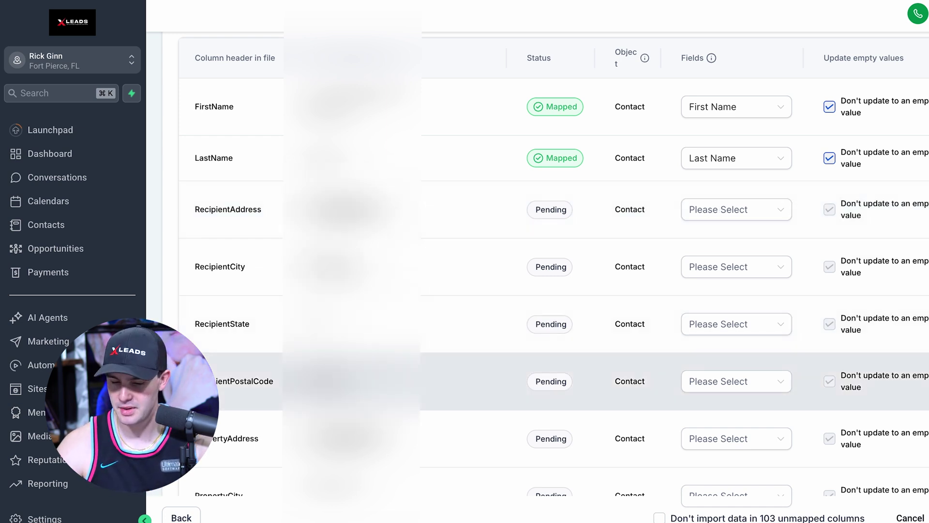
pyautogui.scroll(-8, 254, 107)
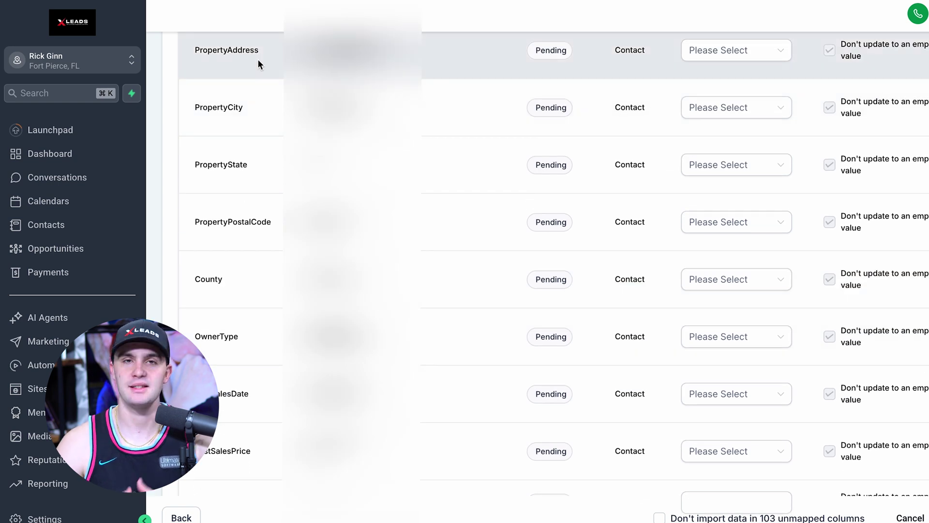
pyautogui.click(718, 62)
pyautogui.scroll(-3, 715, 213)
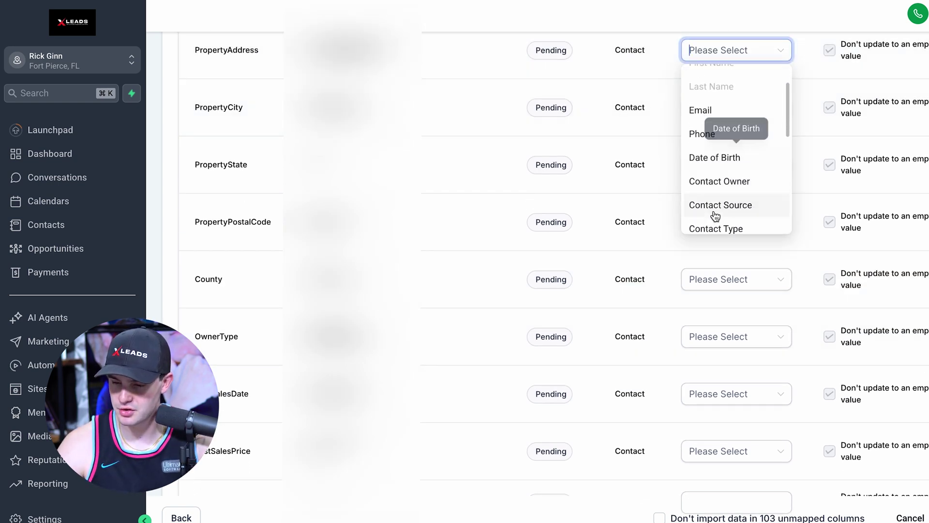
pyautogui.scroll(-2, 716, 217)
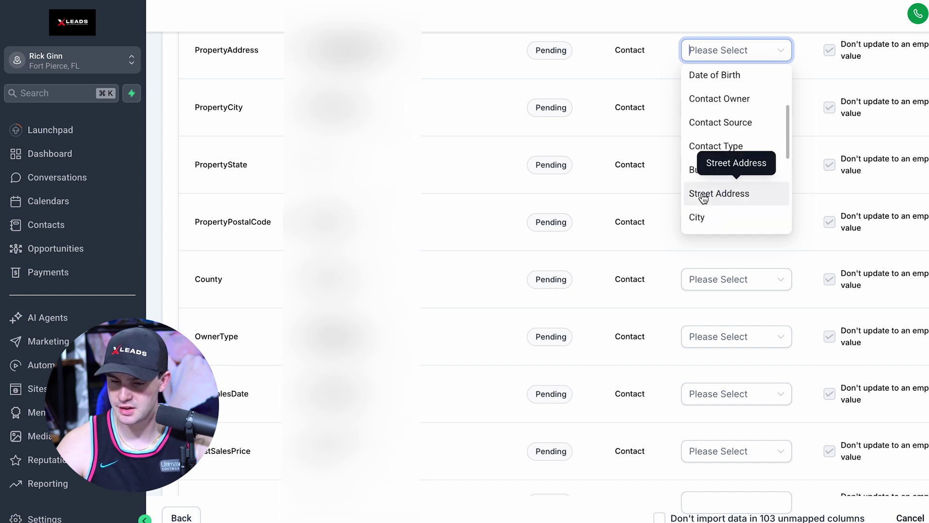
pyautogui.click(703, 196)
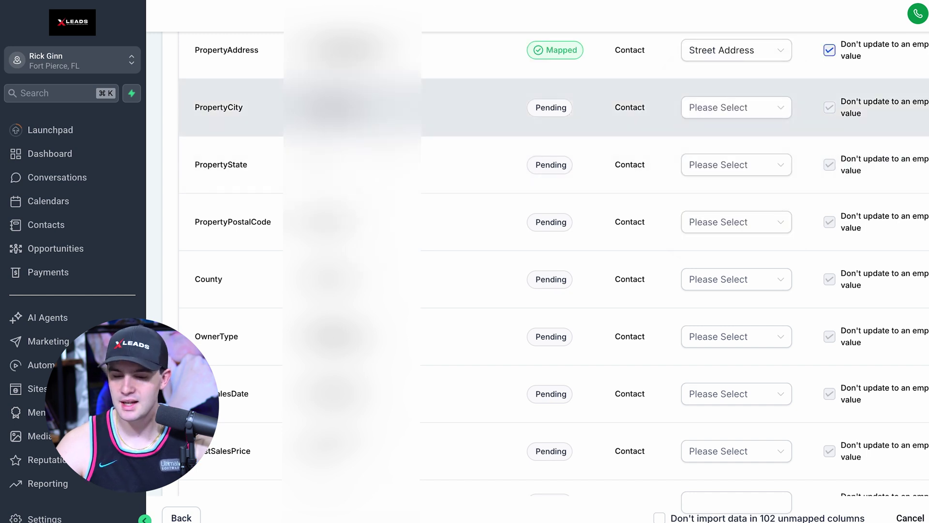
pyautogui.click(725, 109)
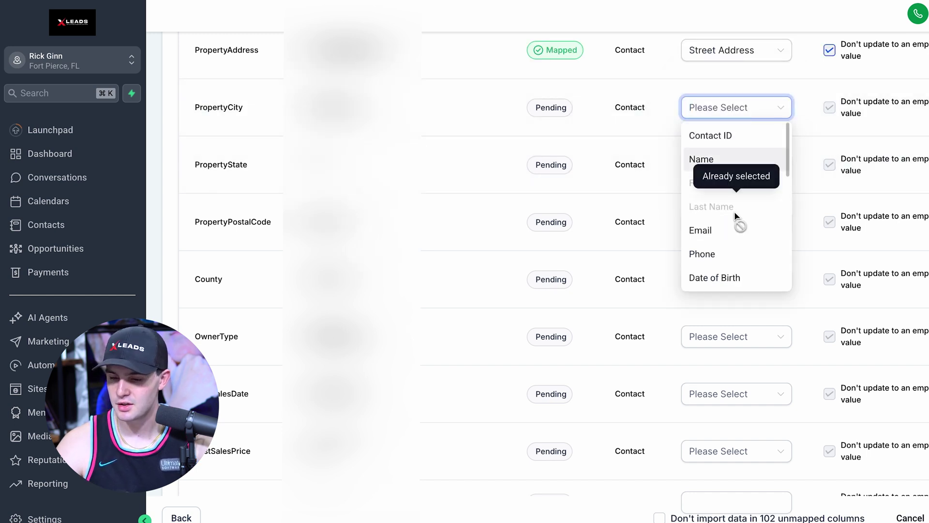
pyautogui.scroll(-5, 734, 216)
pyautogui.click(711, 214)
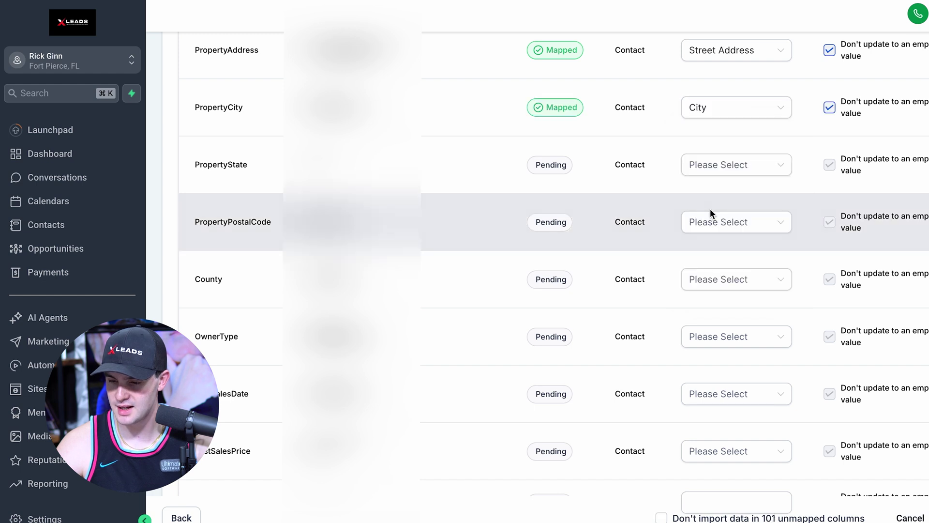
# Map PropertyState to State and PropertyPostalCode to Postal Code.
pyautogui.click(747, 163)
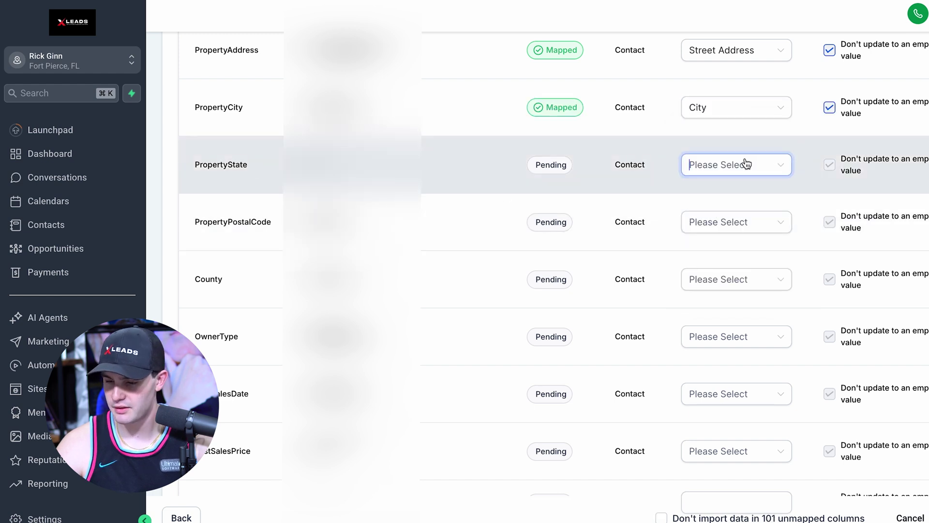
pyautogui.scroll(-5, 711, 293)
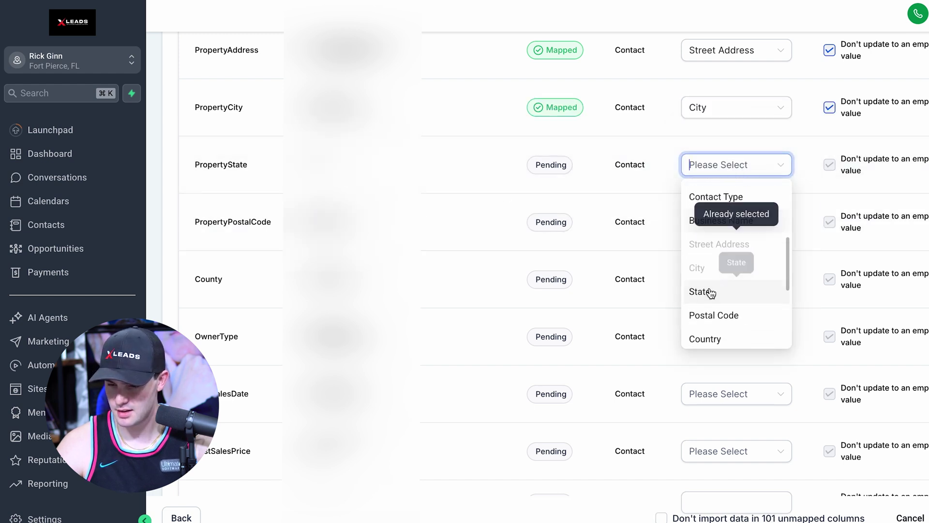
pyautogui.click(710, 292)
pyautogui.click(733, 228)
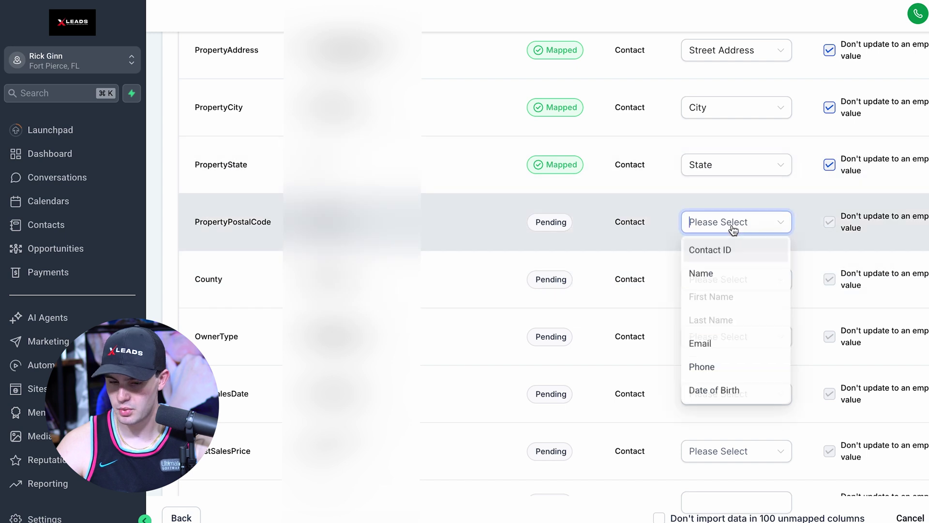
pyautogui.scroll(-3, 711, 349)
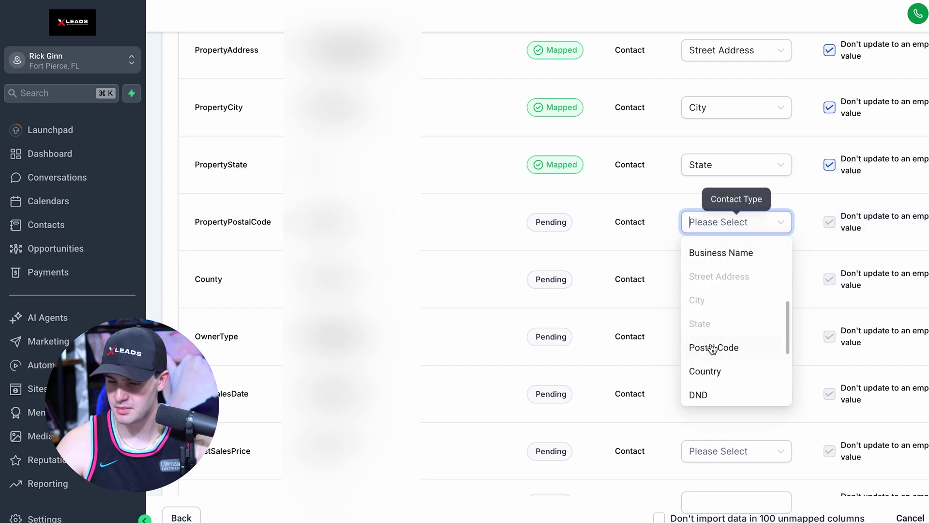
pyautogui.click(713, 348)
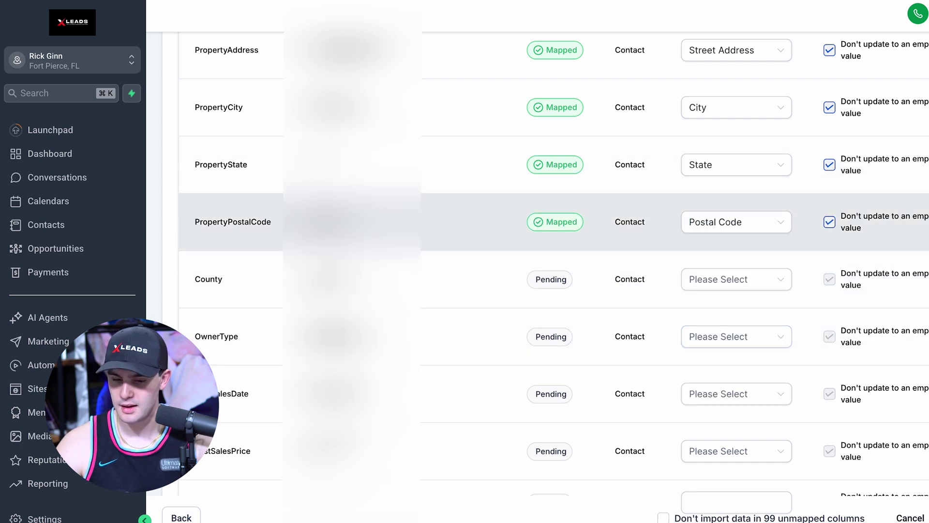
# Map Contact1Phone_1 to Phone and Contact1Phone_2 to Additional Phones.
pyautogui.scroll(-3, 717, 217)
pyautogui.scroll(-2, 716, 218)
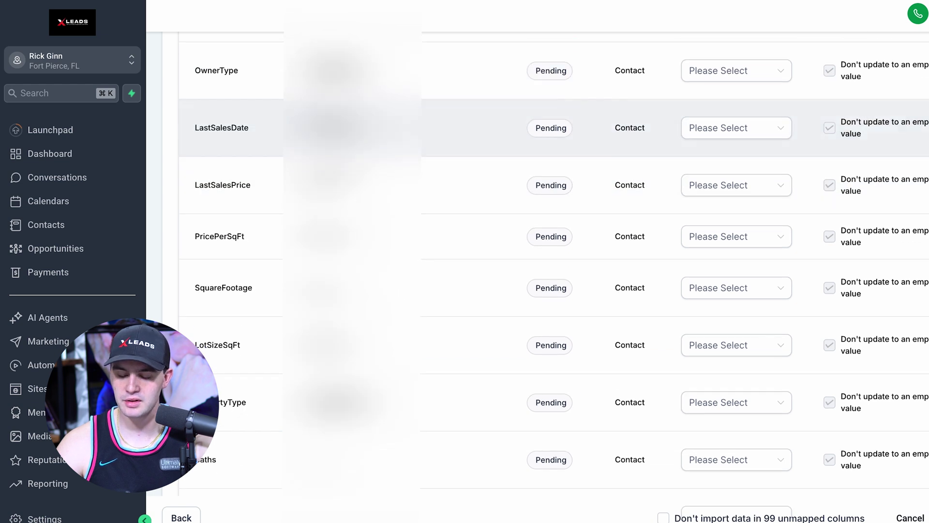
pyautogui.scroll(-1, 716, 218)
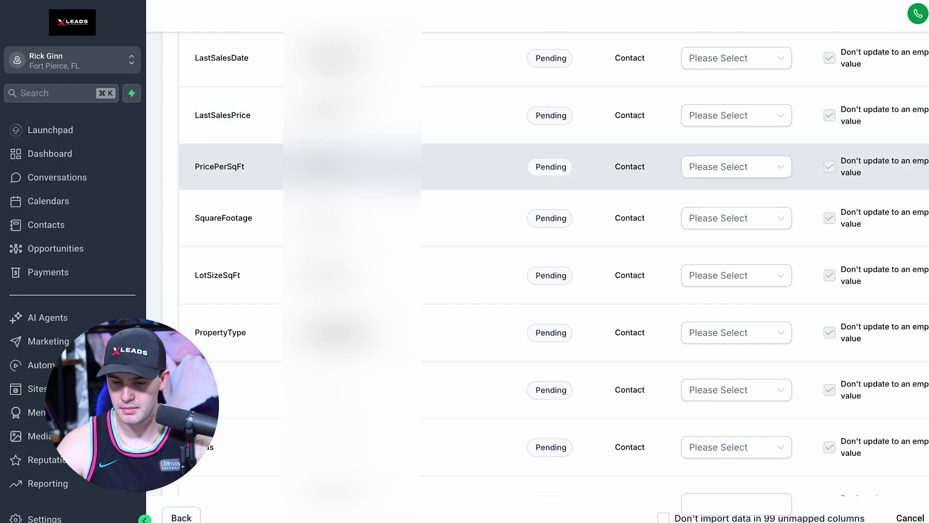
pyautogui.scroll(-5, 553, 277)
pyautogui.scroll(-3, 216, 152)
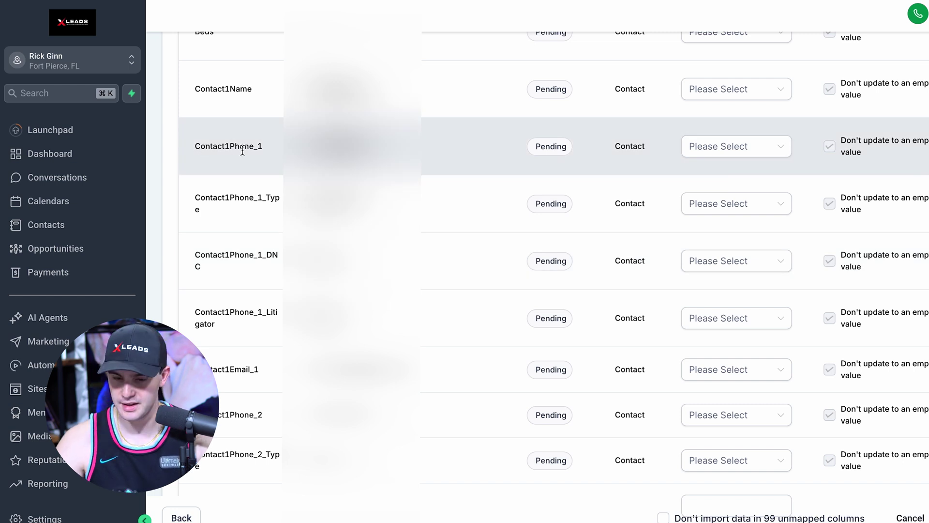
pyautogui.click(768, 149)
pyautogui.scroll(-3, 743, 271)
pyautogui.scroll(-3, 742, 265)
pyautogui.scroll(5, 742, 266)
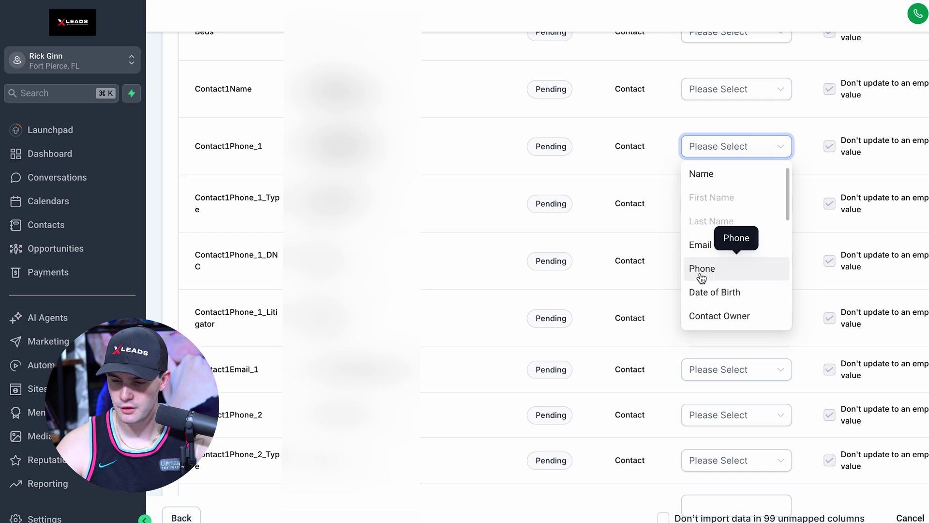
pyautogui.click(741, 265)
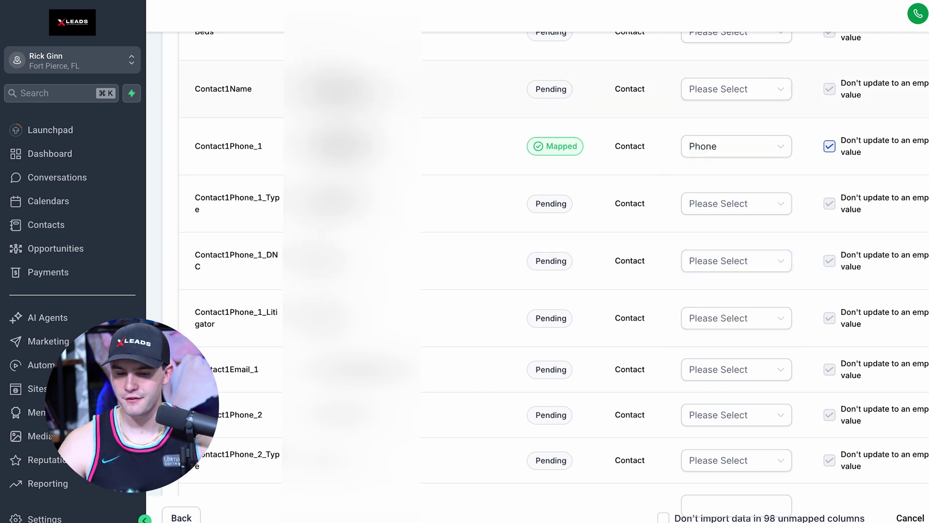
pyautogui.scroll(-5, 234, 170)
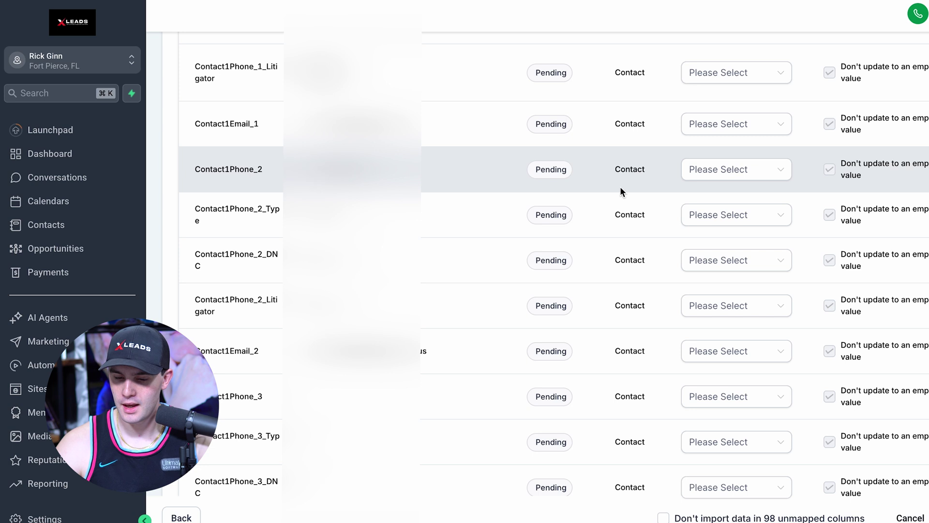
pyautogui.click(697, 175)
pyautogui.scroll(-5, 709, 281)
pyautogui.scroll(-2, 714, 307)
pyautogui.click(717, 312)
pyautogui.scroll(3, 716, 312)
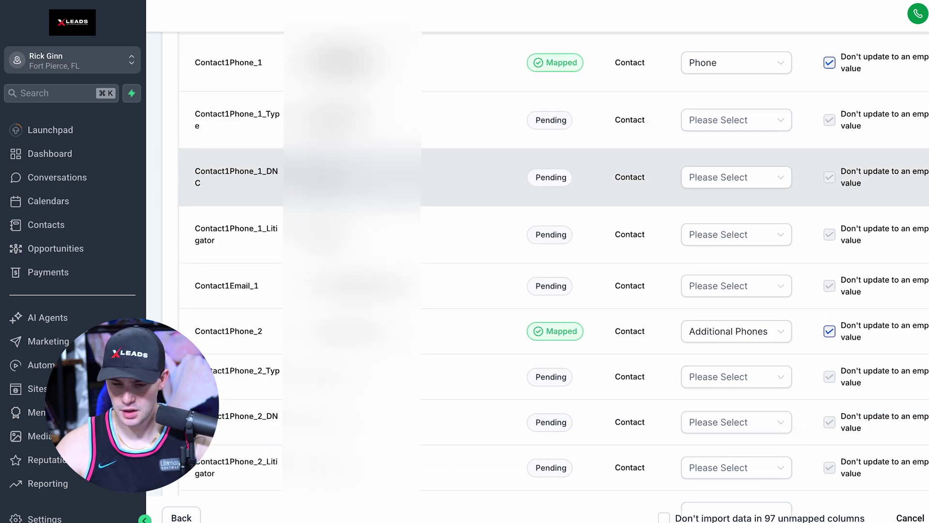
# Map Contact1Email_1 to Email and Contact1Email_2 to Additional Emails.
pyautogui.click(703, 279)
pyautogui.scroll(-2, 729, 402)
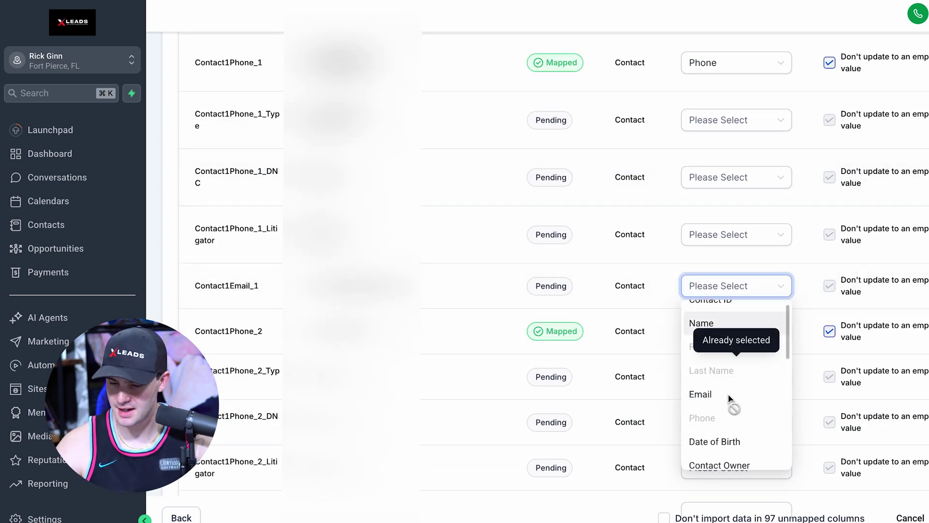
pyautogui.click(704, 355)
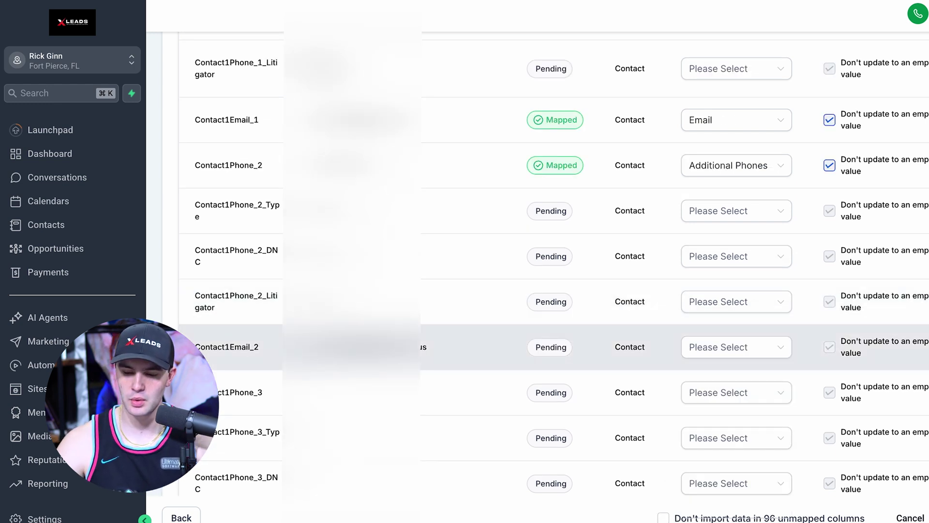
pyautogui.click(753, 353)
pyautogui.scroll(-5, 740, 467)
pyautogui.scroll(-4, 738, 463)
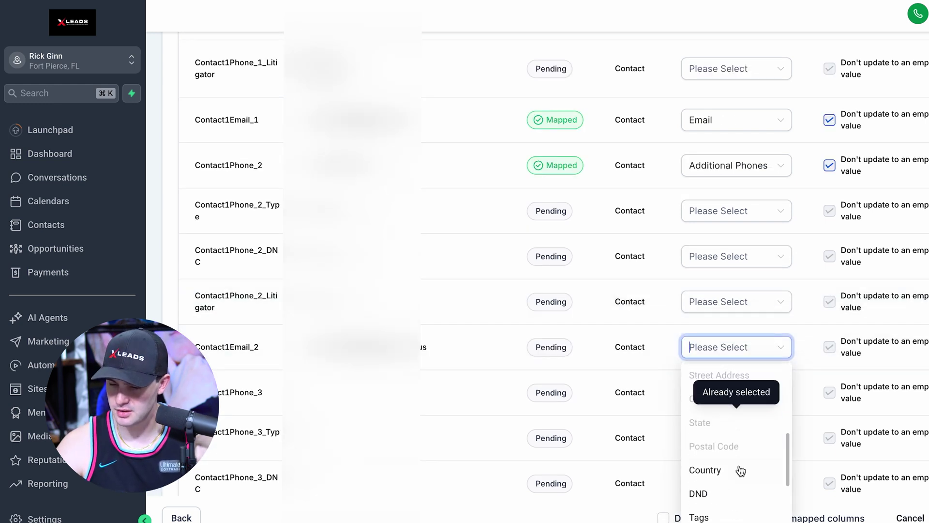
pyautogui.click(713, 474)
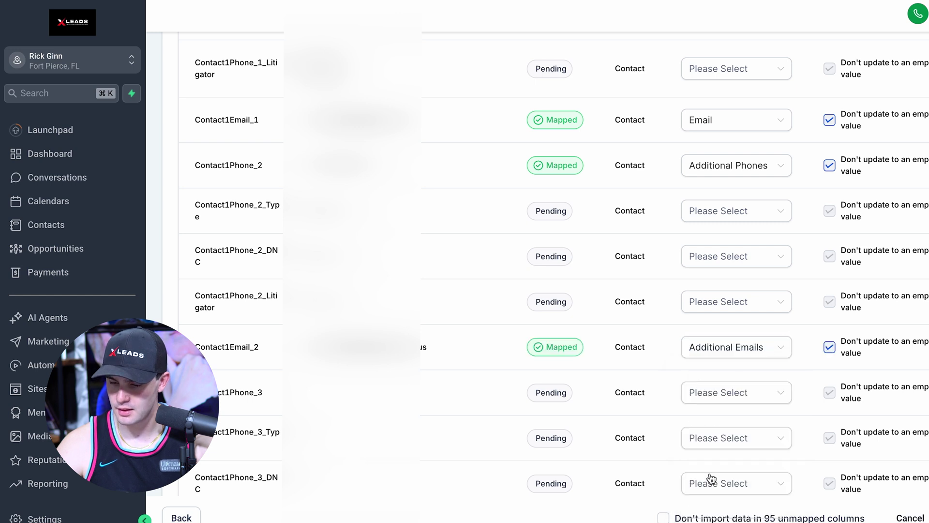
pyautogui.scroll(-5, 445, 408)
pyautogui.scroll(-13, 444, 409)
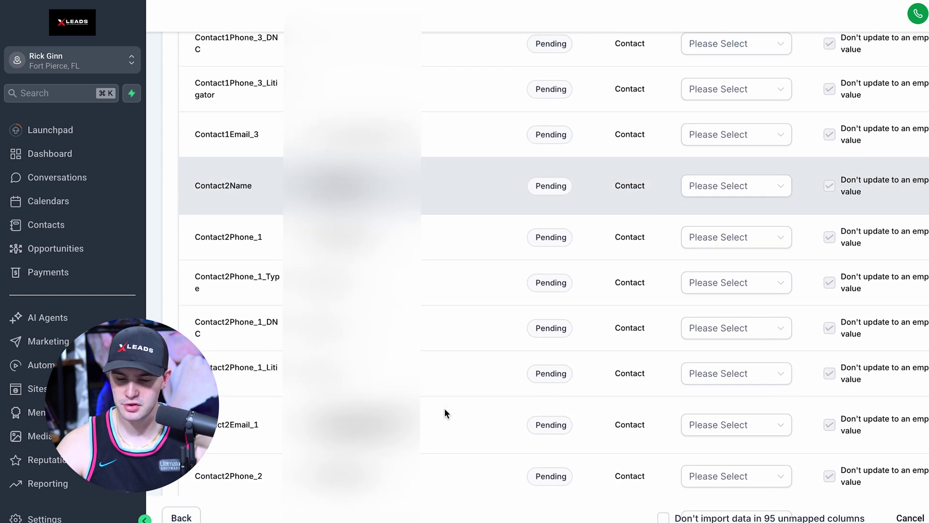
# Review the remaining mapping rows and advance the import to the Verify step.
pyautogui.scroll(-20, 444, 409)
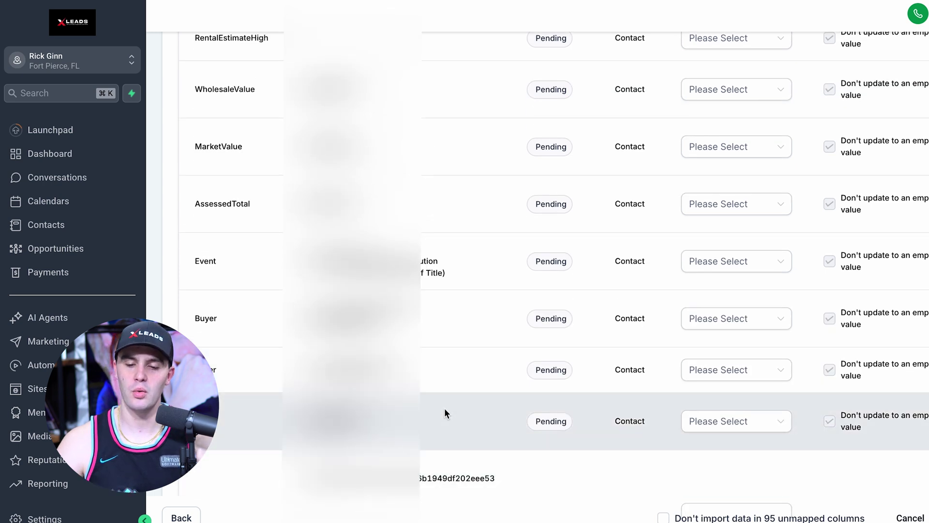
pyautogui.scroll(4, 444, 412)
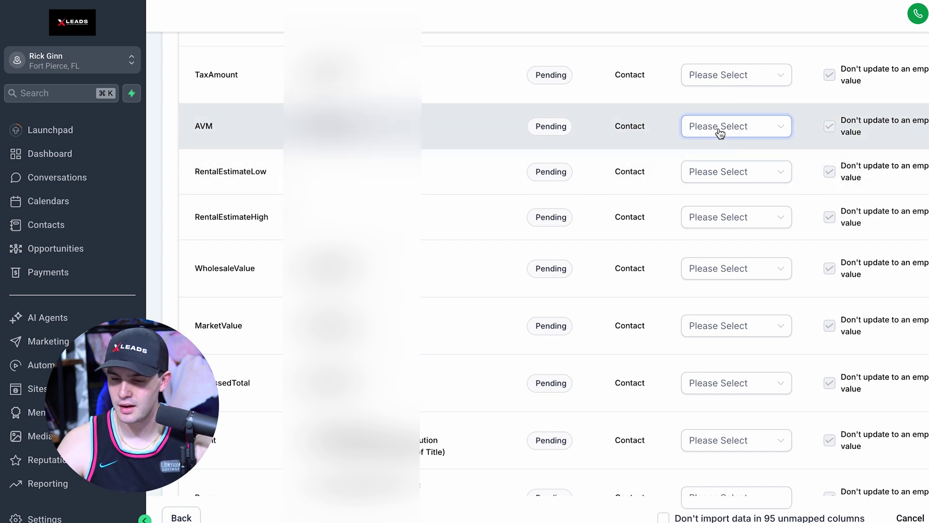
pyautogui.scroll(-6, 442, 305)
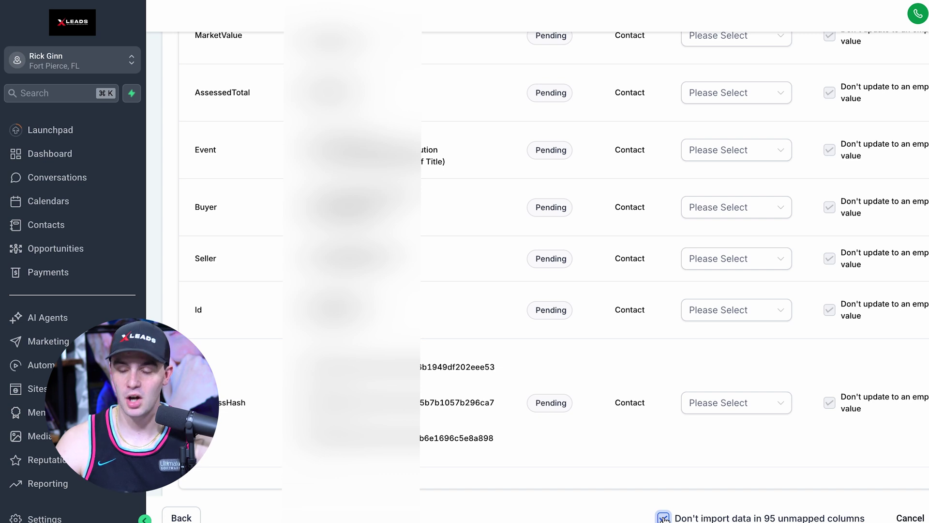
pyautogui.click(926, 517)
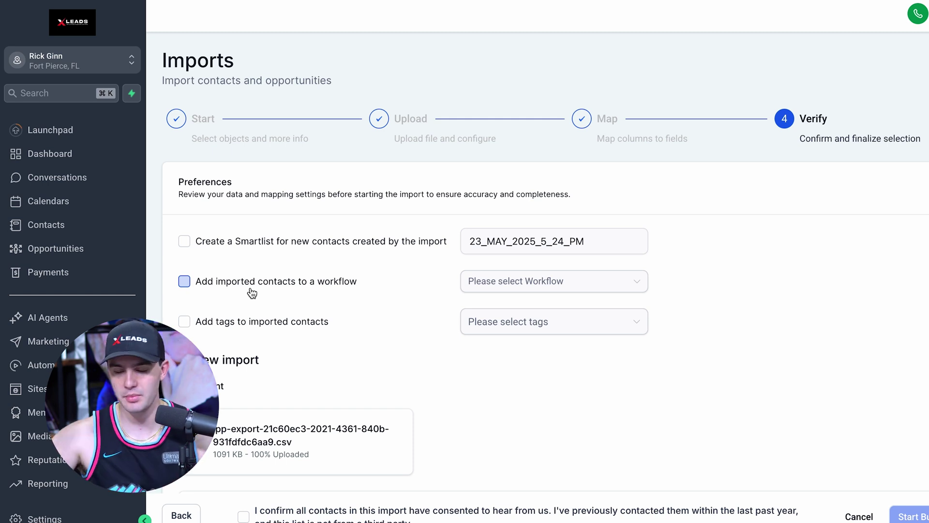
# Try tagging imported contacts with powerdialer, then remove the tag and disable tagging.
pyautogui.click(214, 325)
pyautogui.click(547, 326)
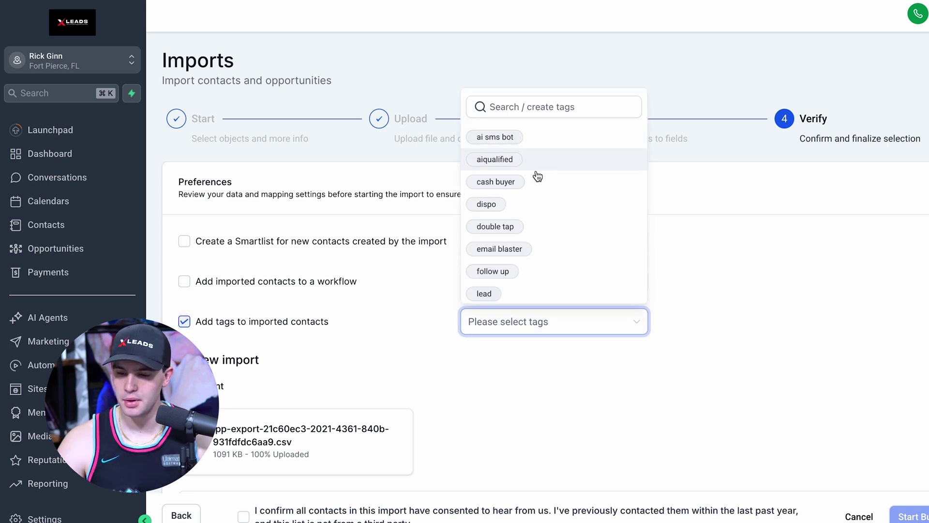
pyautogui.scroll(-2, 524, 242)
pyautogui.click(525, 232)
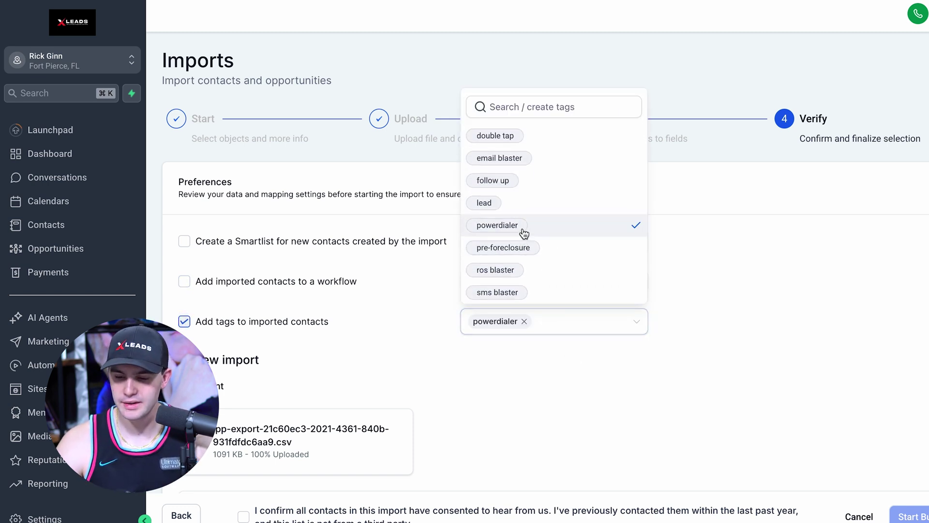
pyautogui.click(681, 314)
pyautogui.click(525, 321)
pyautogui.click(219, 329)
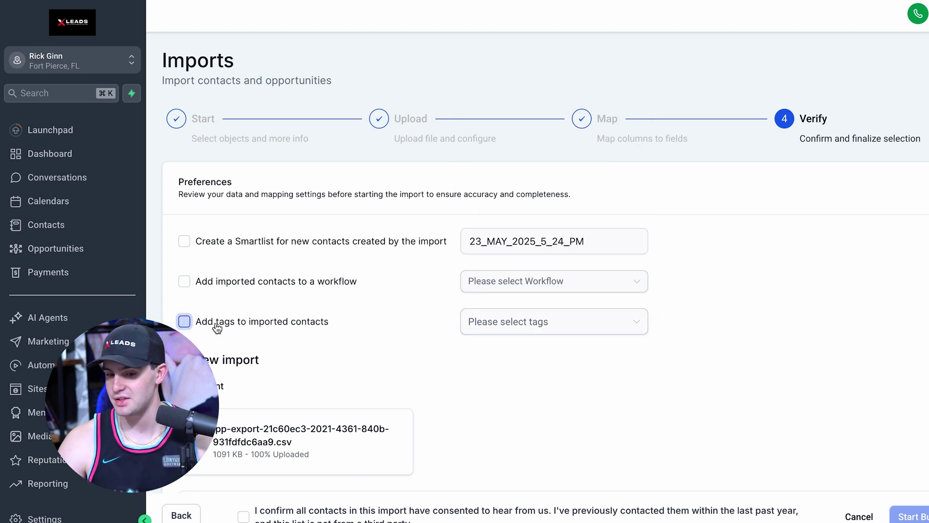
# Try adding imported contacts to the Power Dialer workflow, then turn the workflow option off.
pyautogui.click(185, 282)
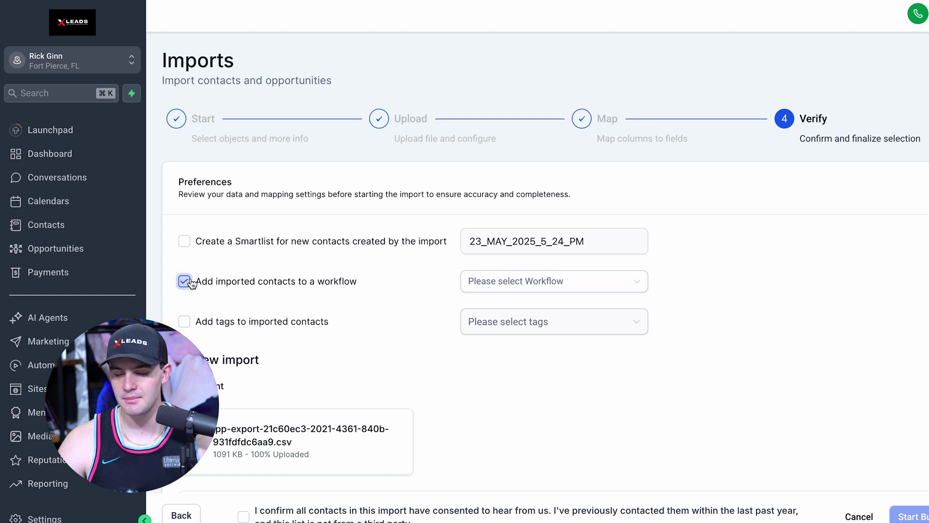
pyautogui.click(527, 287)
pyautogui.scroll(-1, 531, 421)
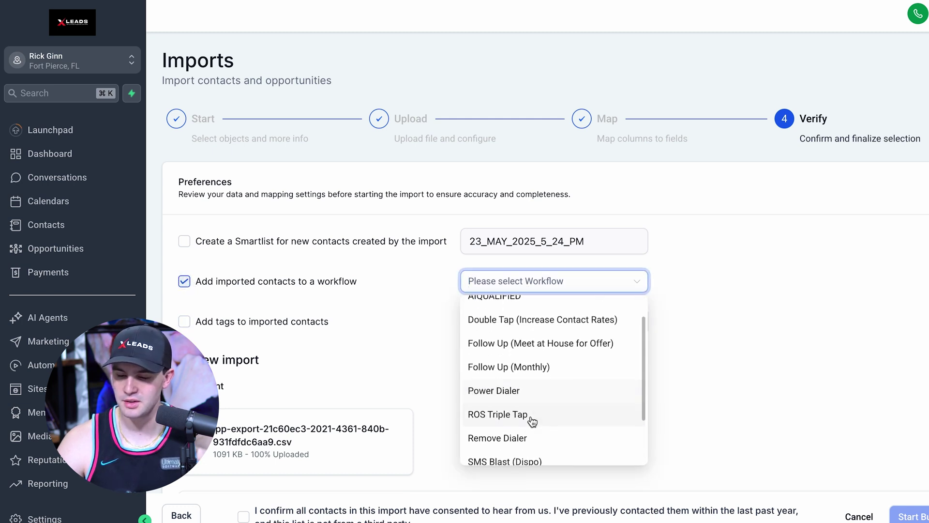
pyautogui.click(504, 394)
pyautogui.click(592, 284)
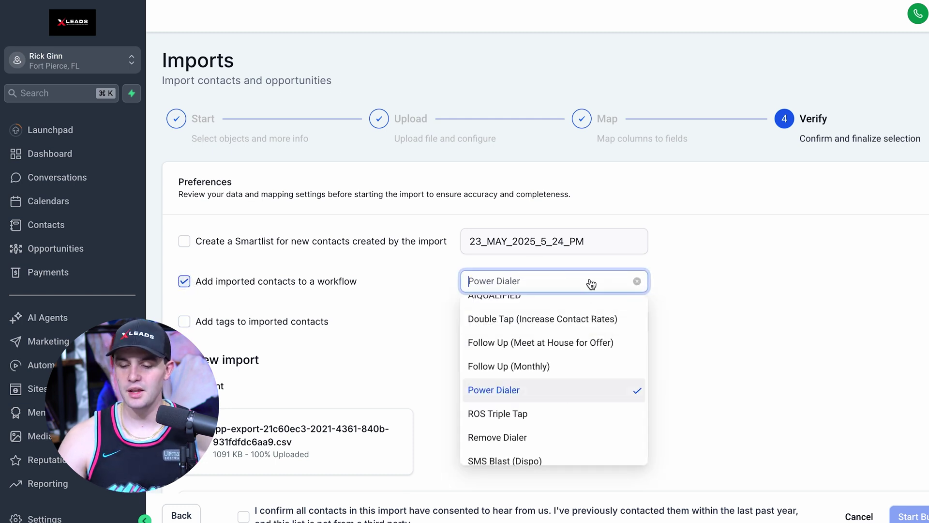
pyautogui.click(185, 282)
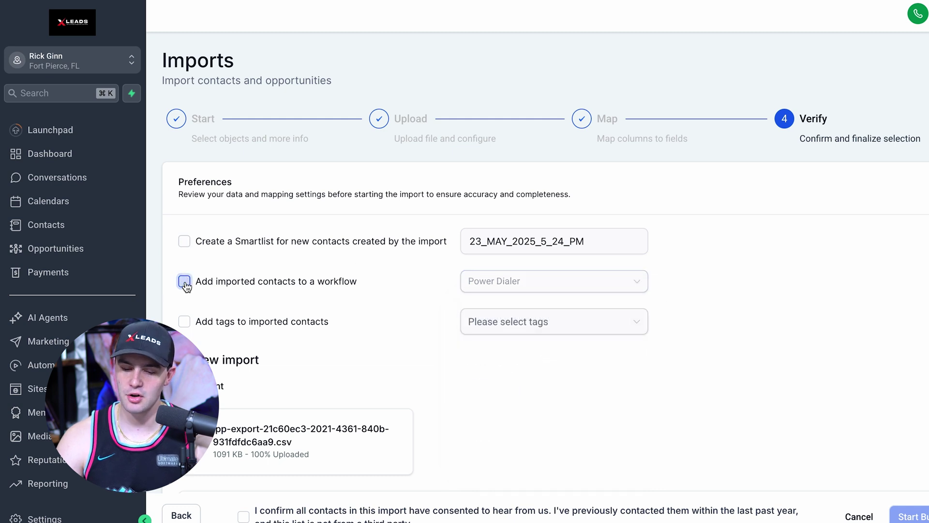
# Tag the imported contacts with both powerdialer and sms blaster.
pyautogui.click(185, 321)
pyautogui.click(507, 322)
pyautogui.scroll(-3, 515, 268)
pyautogui.click(522, 230)
pyautogui.scroll(2, 536, 252)
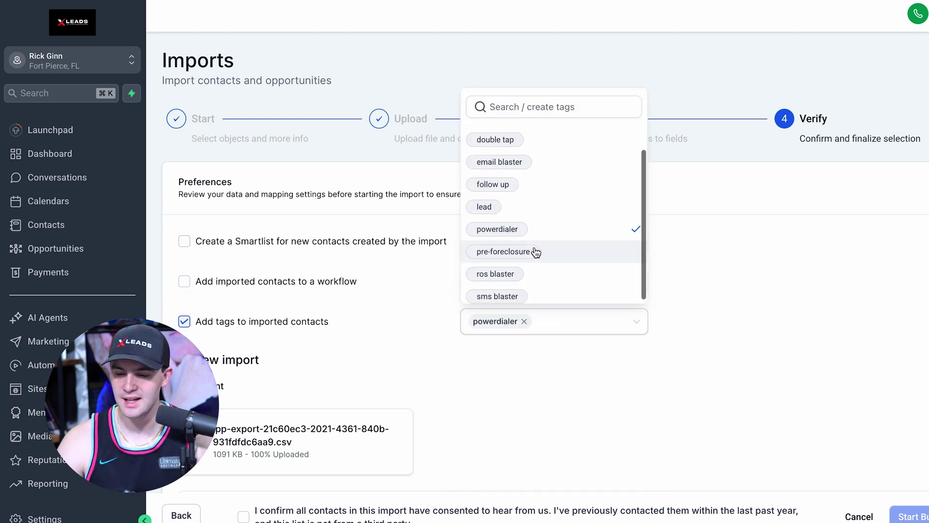
pyautogui.scroll(-2, 536, 285)
pyautogui.click(531, 292)
pyautogui.click(527, 384)
# Confirm the contacts' consent and start the bulk import.
pyautogui.scroll(-2, 527, 384)
pyautogui.scroll(-10, 526, 384)
pyautogui.scroll(12, 225, 476)
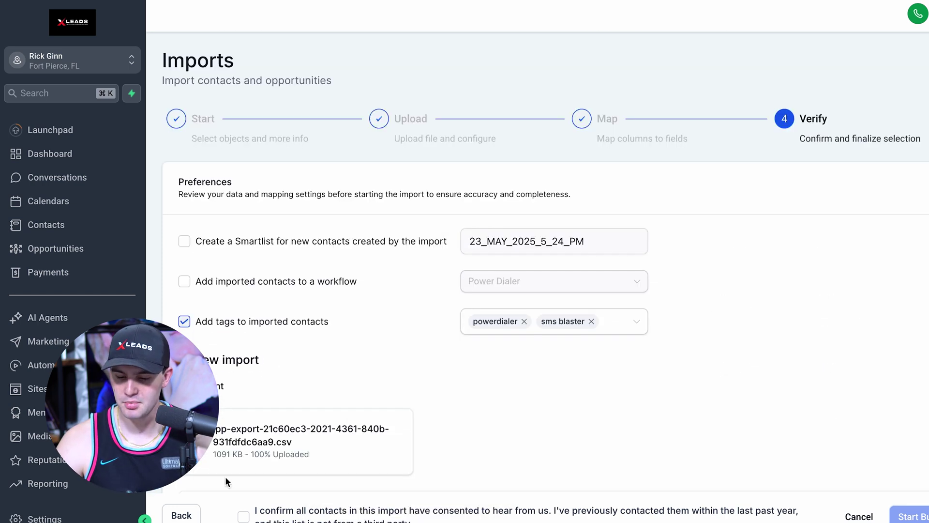
pyautogui.click(244, 517)
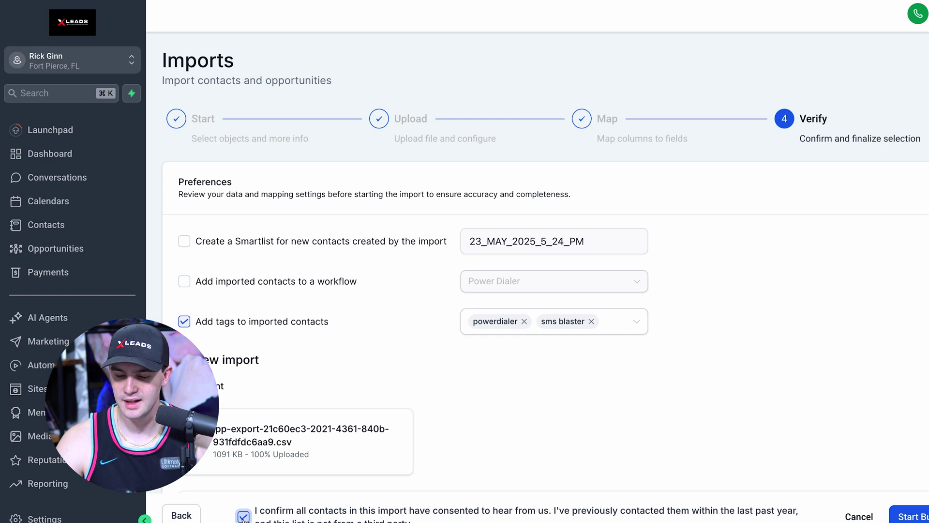
pyautogui.click(921, 516)
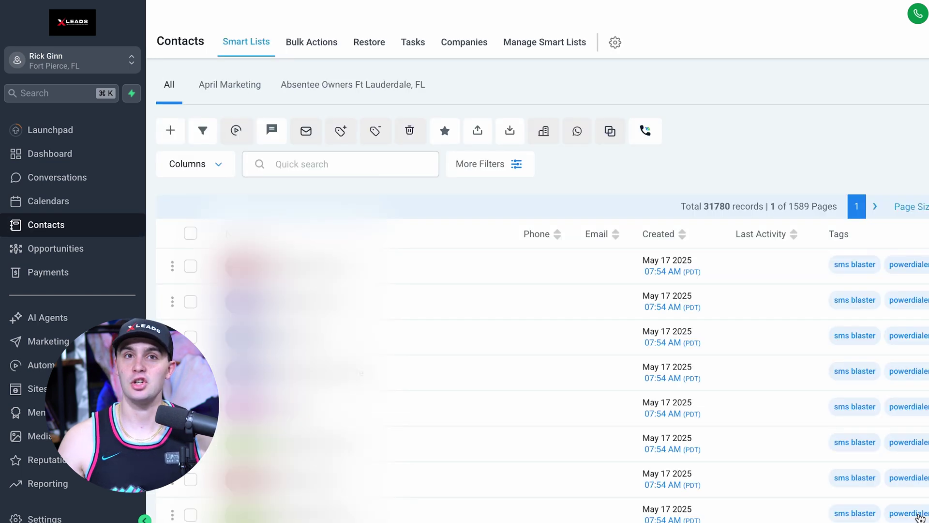